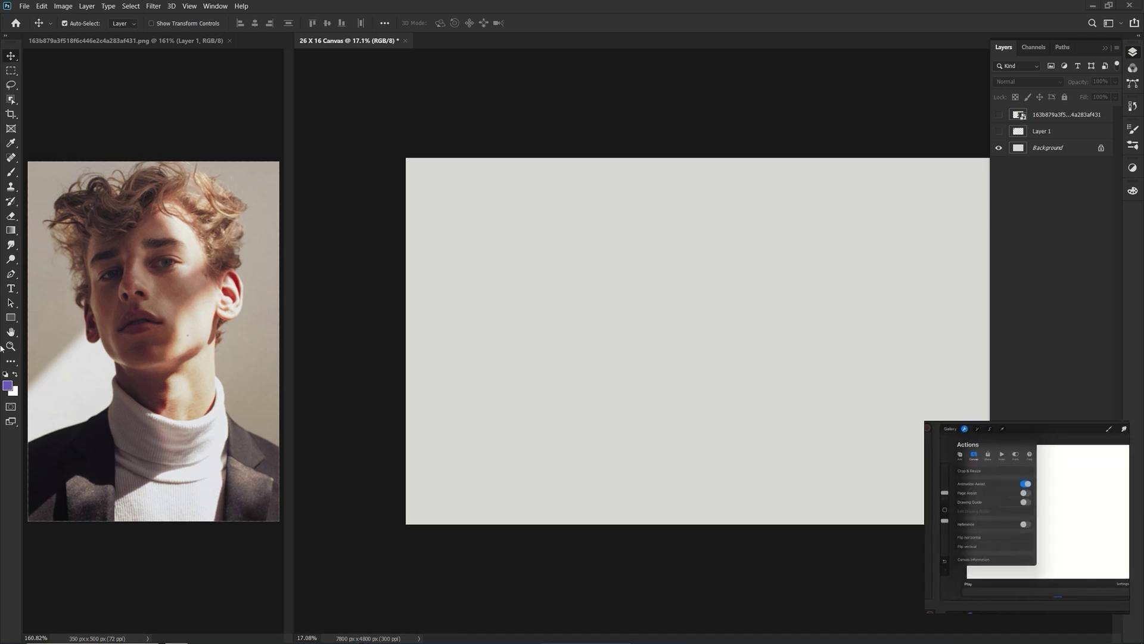
- Close the separate portrait document, fit the 26 X 16 canvas on screen, and show the portrait layer
{"action": "left_click", "coordinate": [229, 40]}
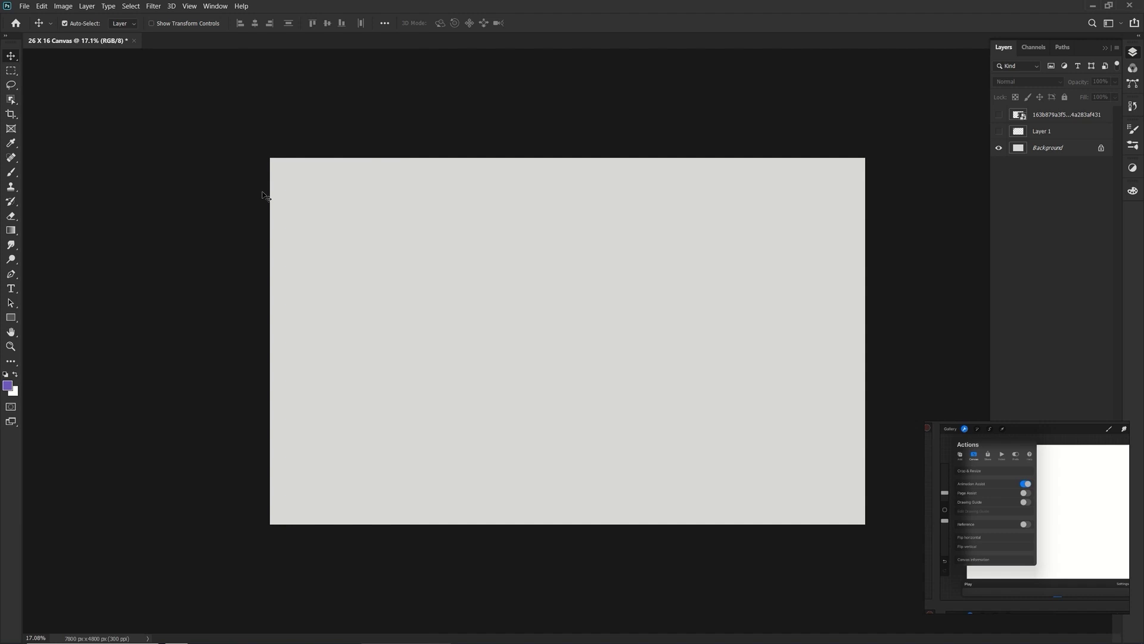
{"action": "key", "text": "ctrl+0"}
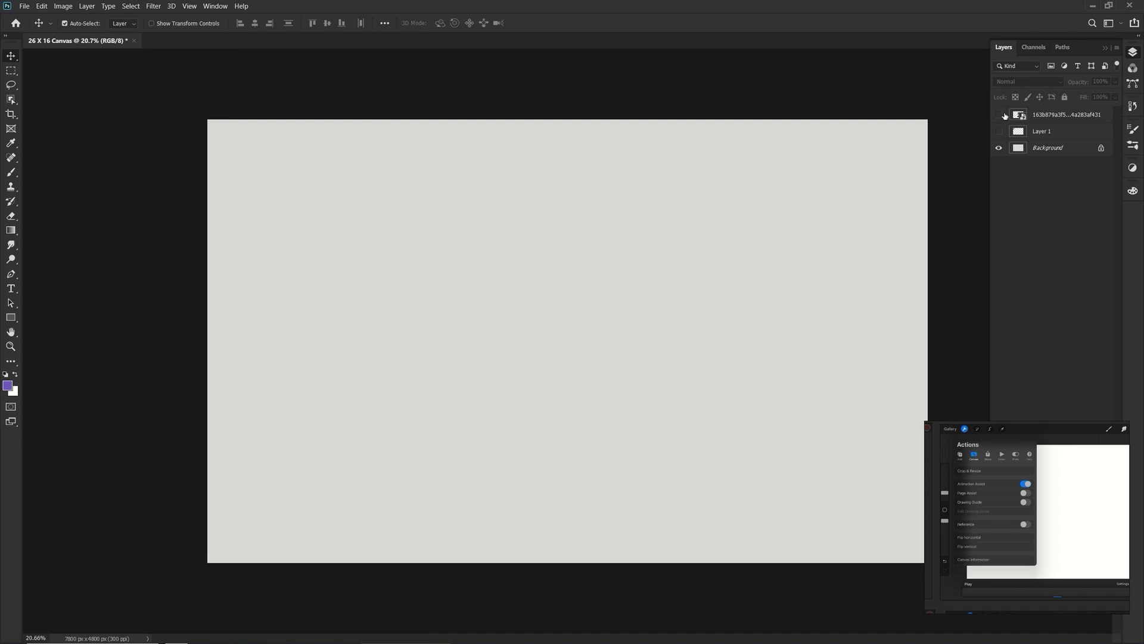
{"action": "left_click", "coordinate": [1004, 114]}
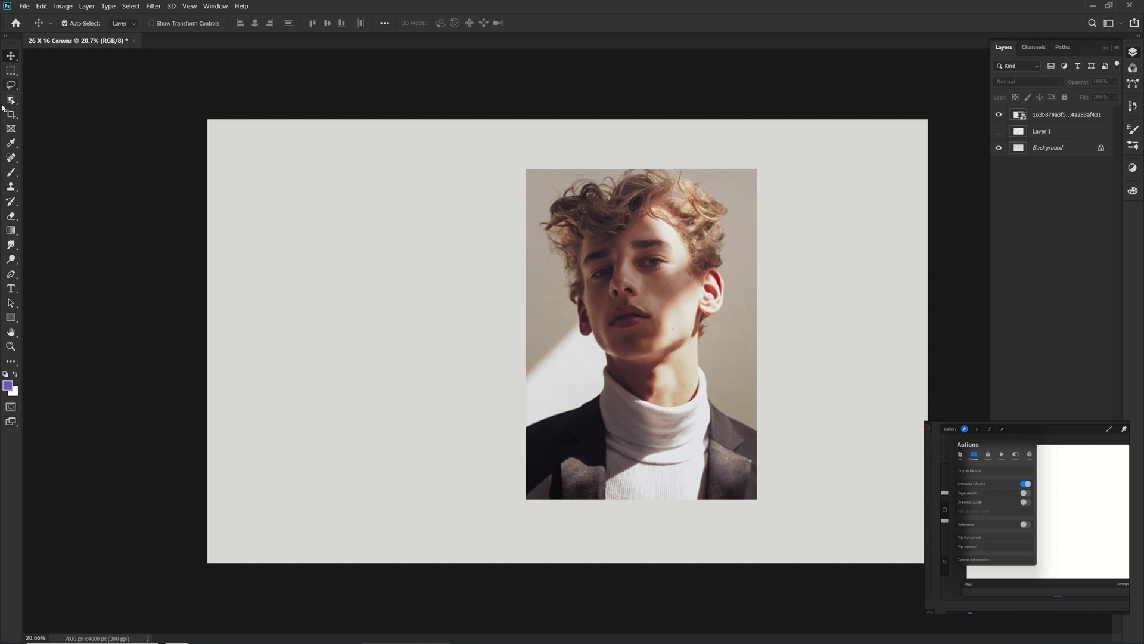
- Drag the crop box tall and narrow, stretch it back over the full canvas, and show the Ratio presets
{"action": "left_click", "coordinate": [11, 114]}
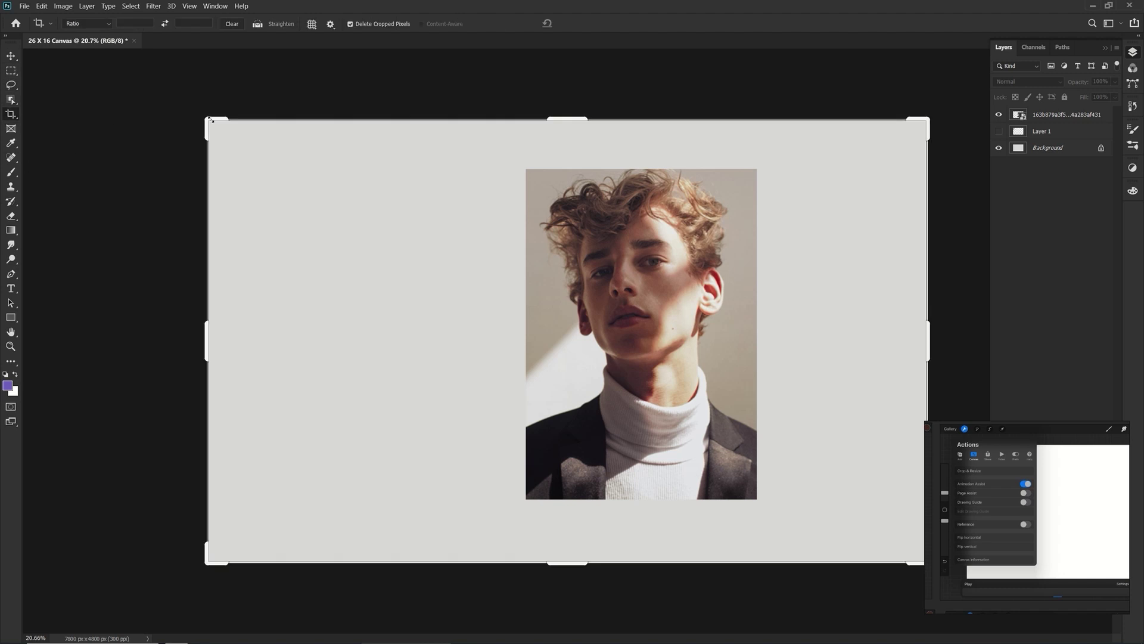
{"action": "left_click", "coordinate": [219, 124]}
{"action": "left_click_drag", "start_coordinate": [220, 124], "coordinate": [352, 292]}
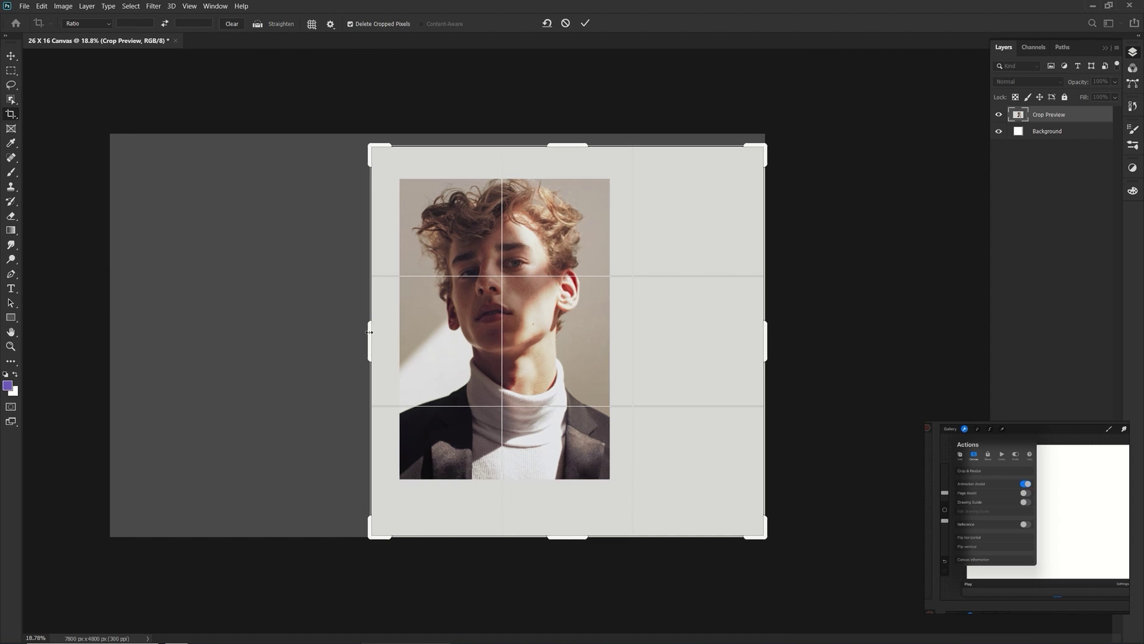
{"action": "left_click_drag", "start_coordinate": [359, 321], "coordinate": [110, 321]}
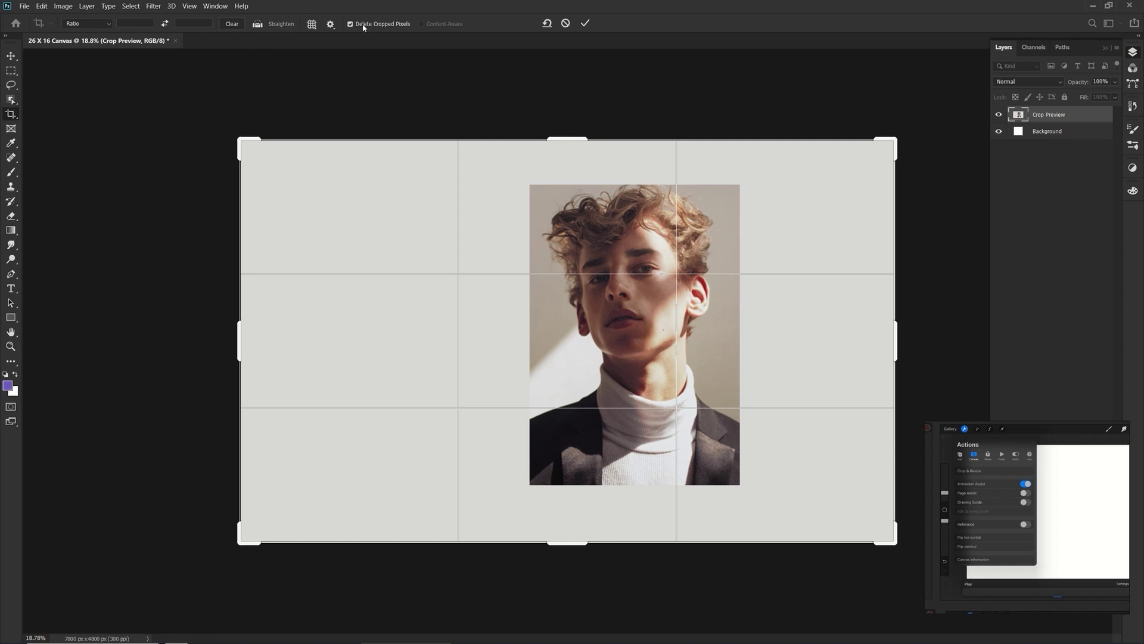
{"action": "left_click", "coordinate": [107, 25]}
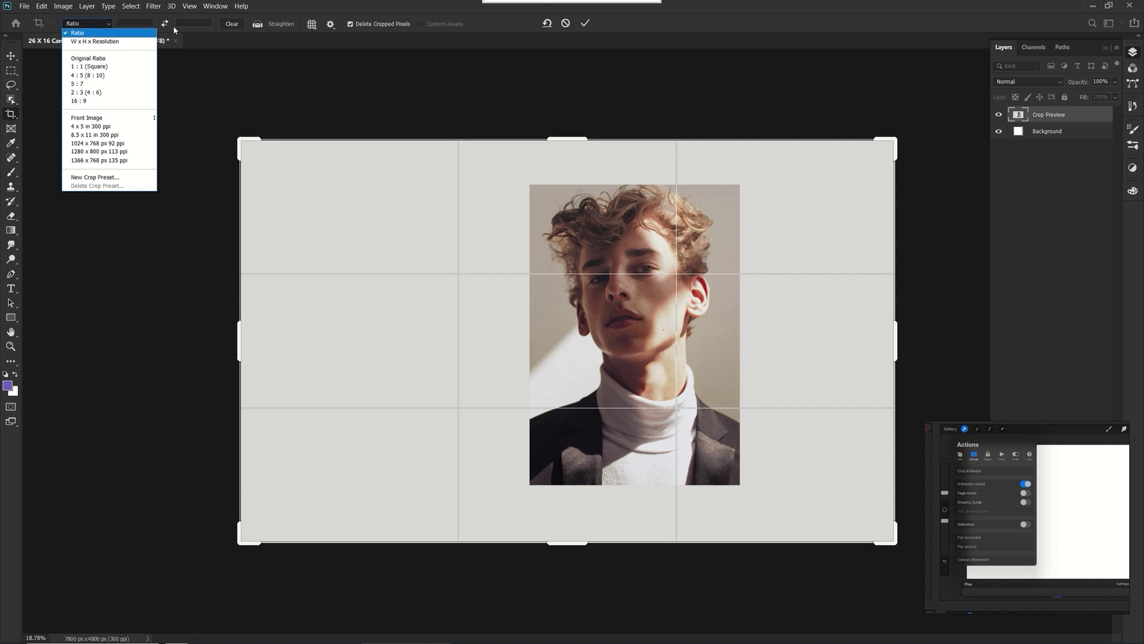
- Keep plain Ratio and preview the Grid, Diagonal and Triangle crop overlays
{"action": "left_click", "coordinate": [201, 36]}
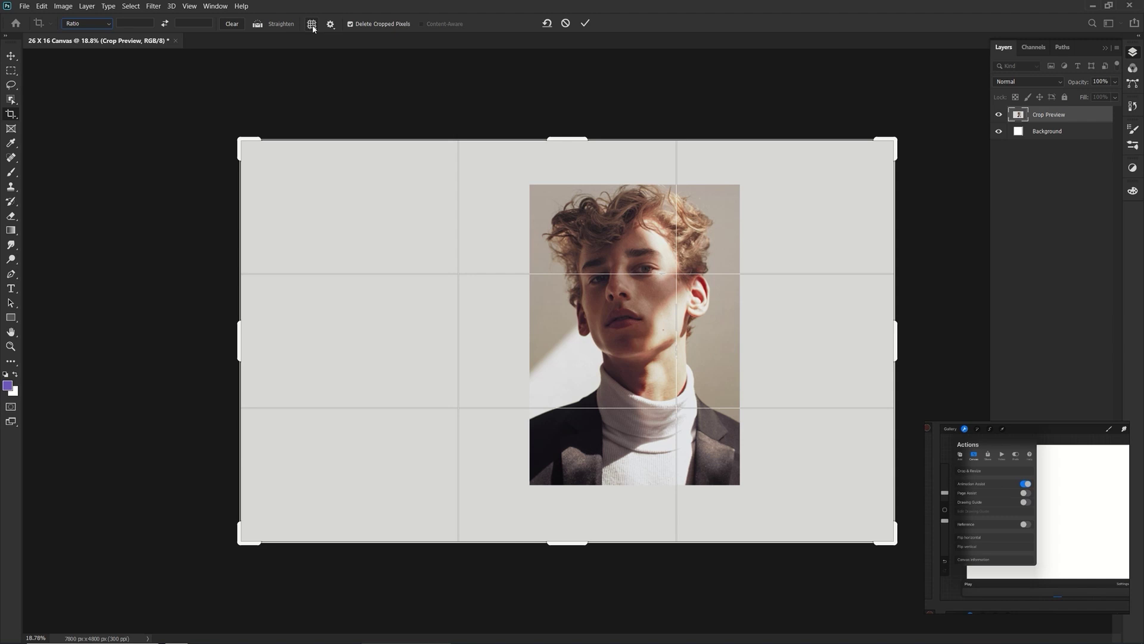
{"action": "left_click", "coordinate": [311, 25]}
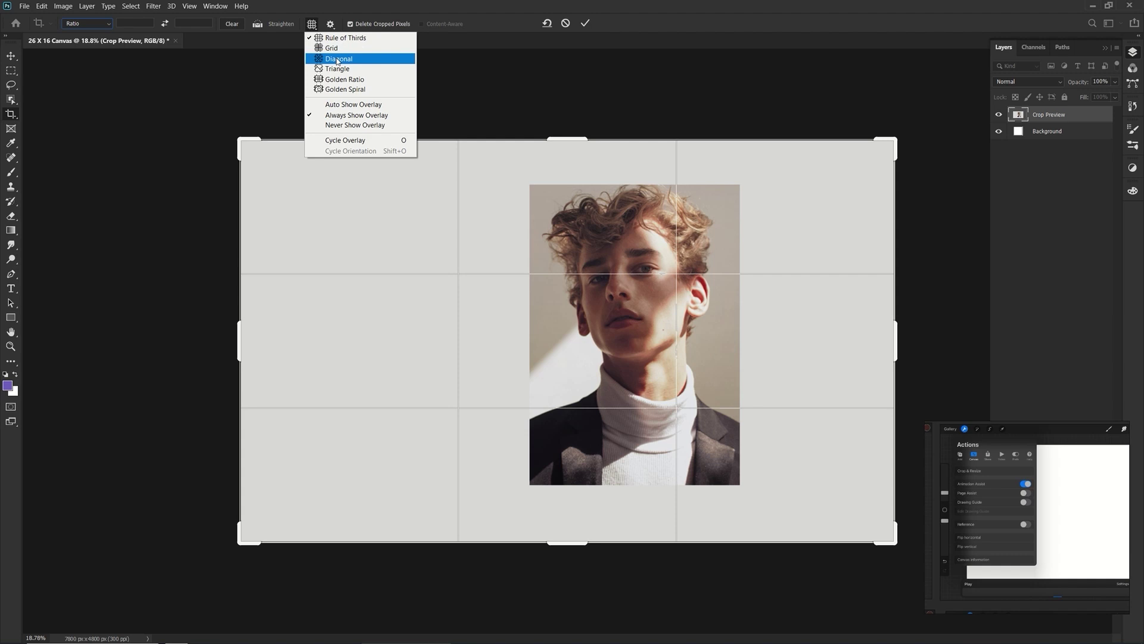
{"action": "left_click", "coordinate": [331, 48]}
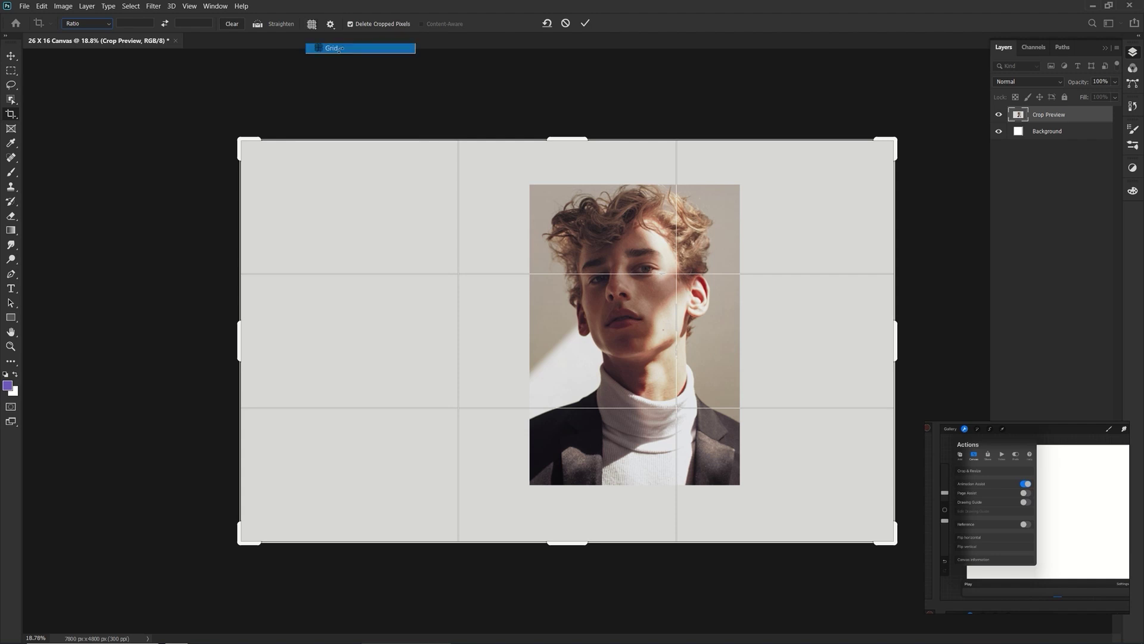
{"action": "left_click", "coordinate": [312, 25]}
{"action": "left_click", "coordinate": [338, 58]}
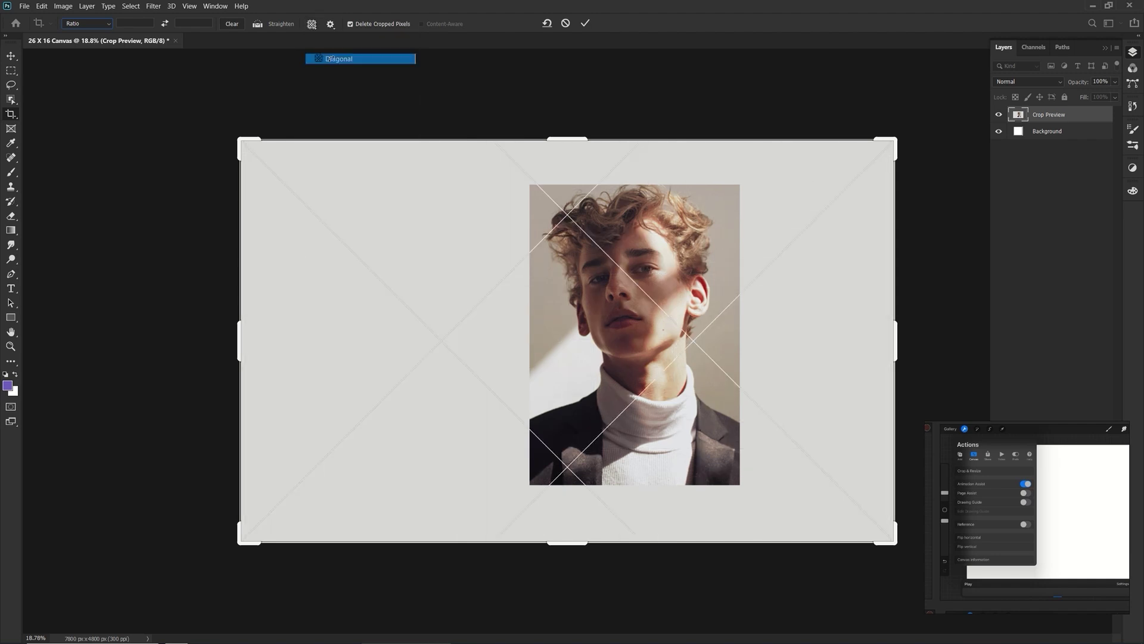
{"action": "left_click", "coordinate": [312, 24]}
{"action": "left_click", "coordinate": [339, 68]}
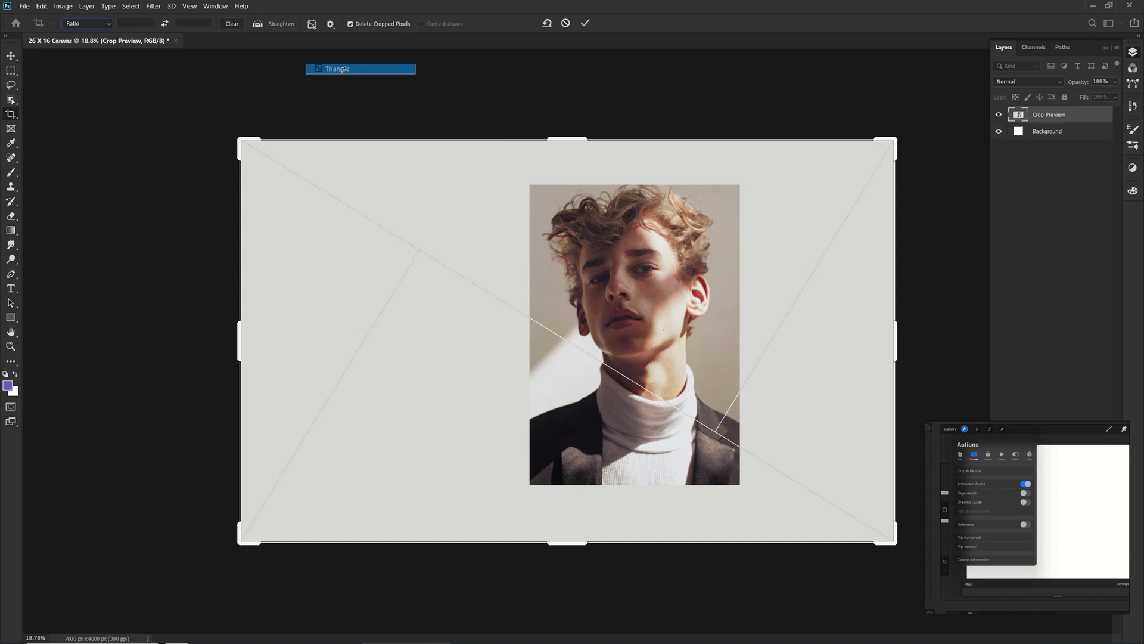
- Preview the Golden Ratio and Golden Spiral overlays, then return to Rule of Thirds
{"action": "left_click", "coordinate": [311, 24]}
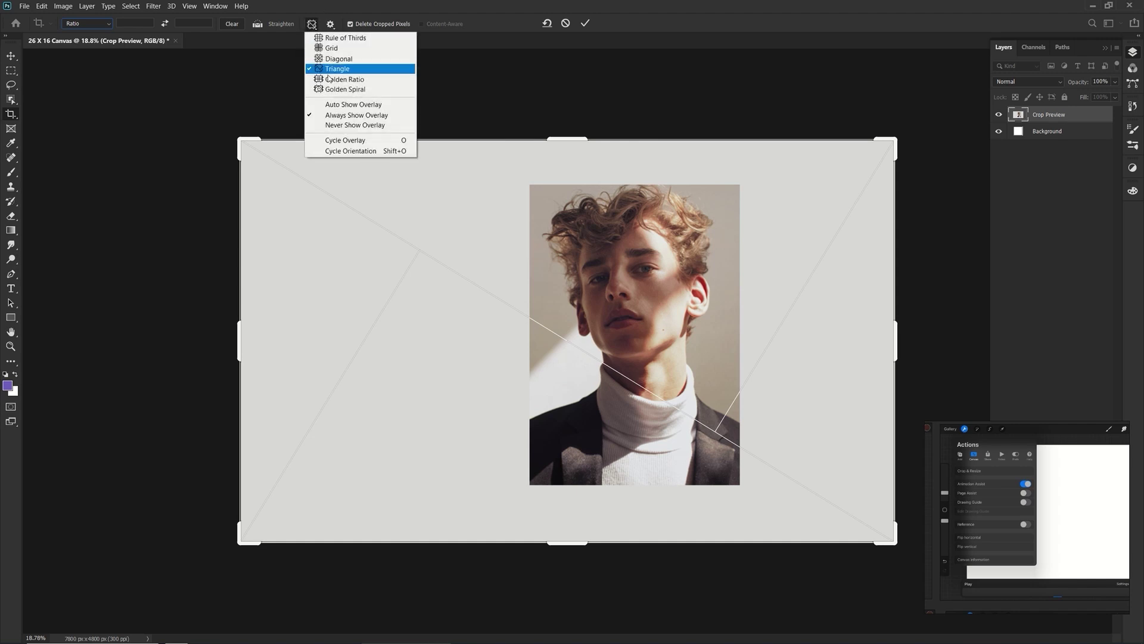
{"action": "left_click", "coordinate": [334, 79]}
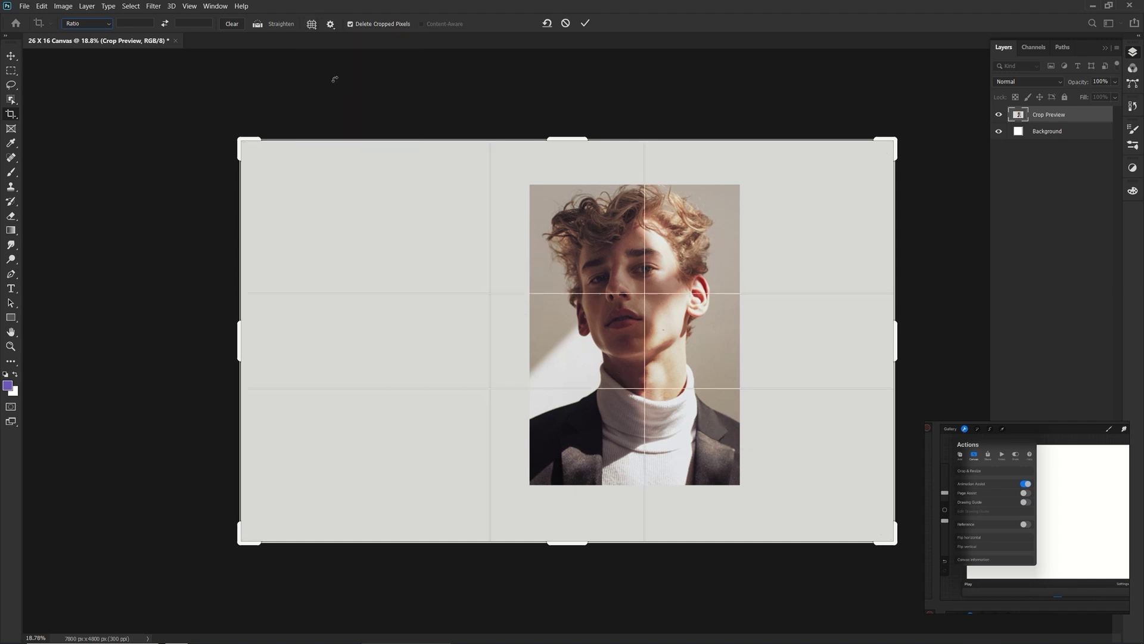
{"action": "left_click", "coordinate": [312, 24]}
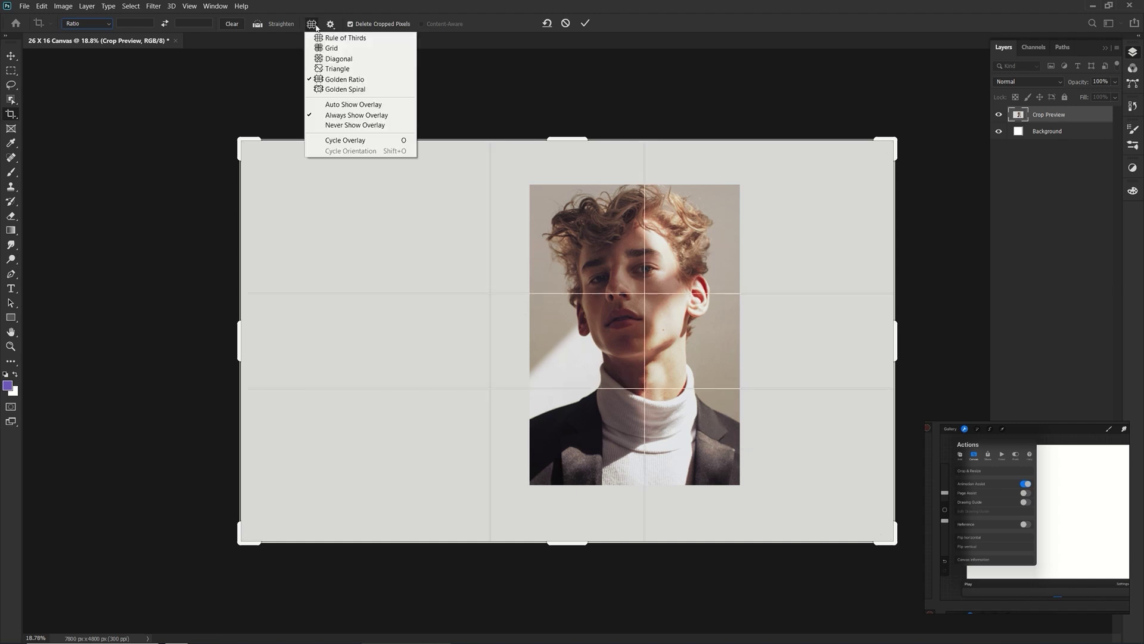
{"action": "left_click", "coordinate": [336, 90]}
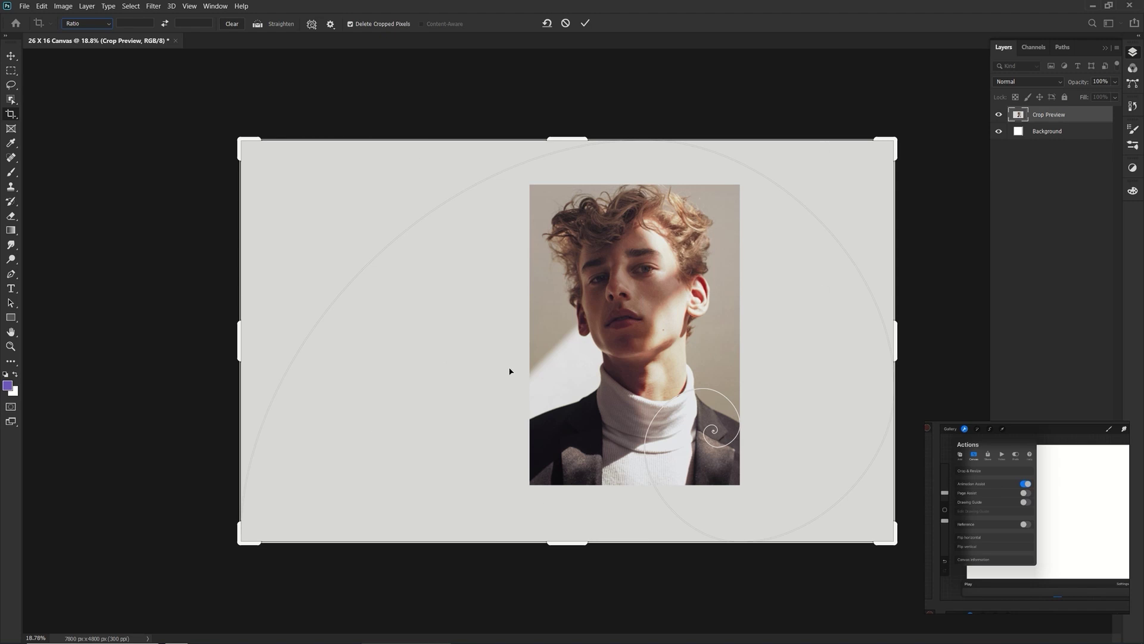
{"action": "left_click", "coordinate": [311, 25]}
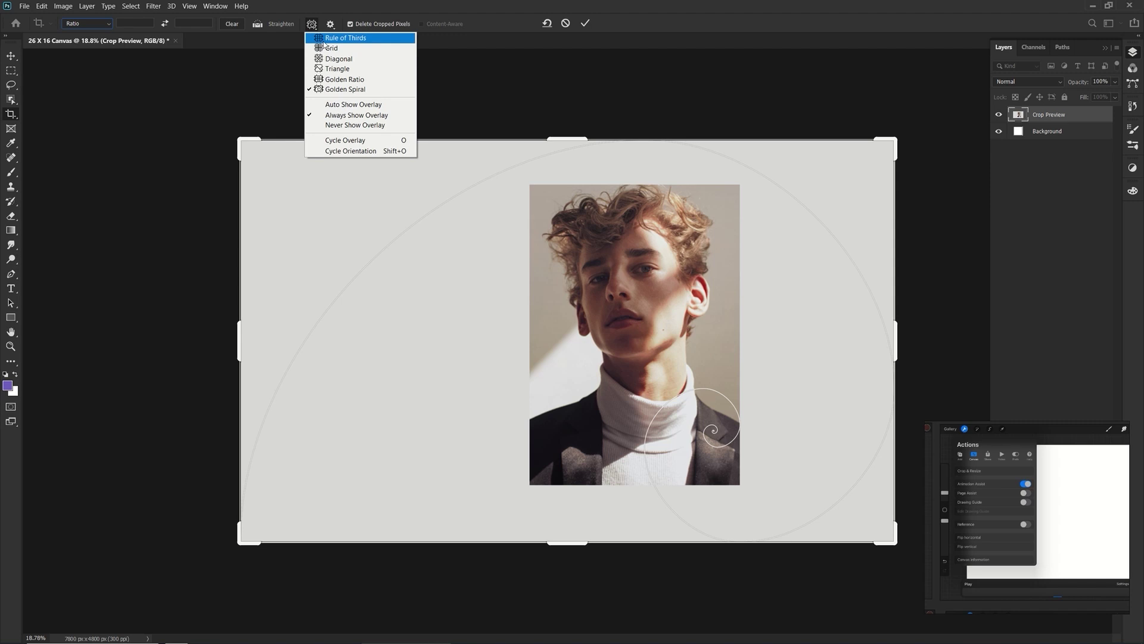
{"action": "left_click", "coordinate": [332, 40]}
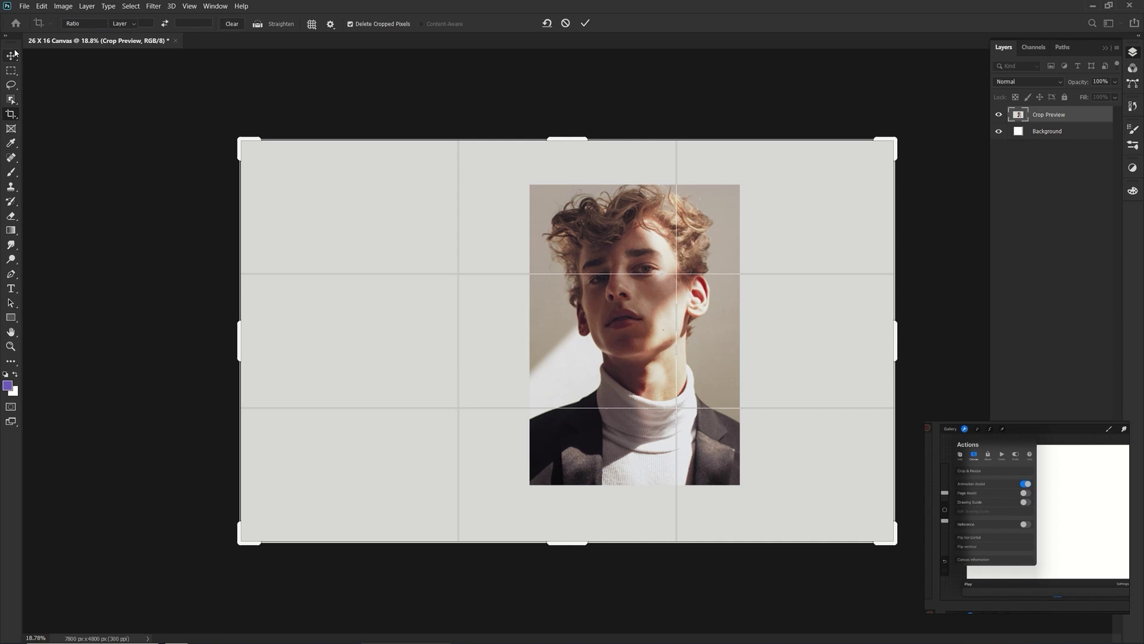
- Commit the full-canvas crop, open the Timeline panel and make it taller, keeping the portrait visible
{"action": "left_click", "coordinate": [11, 56]}
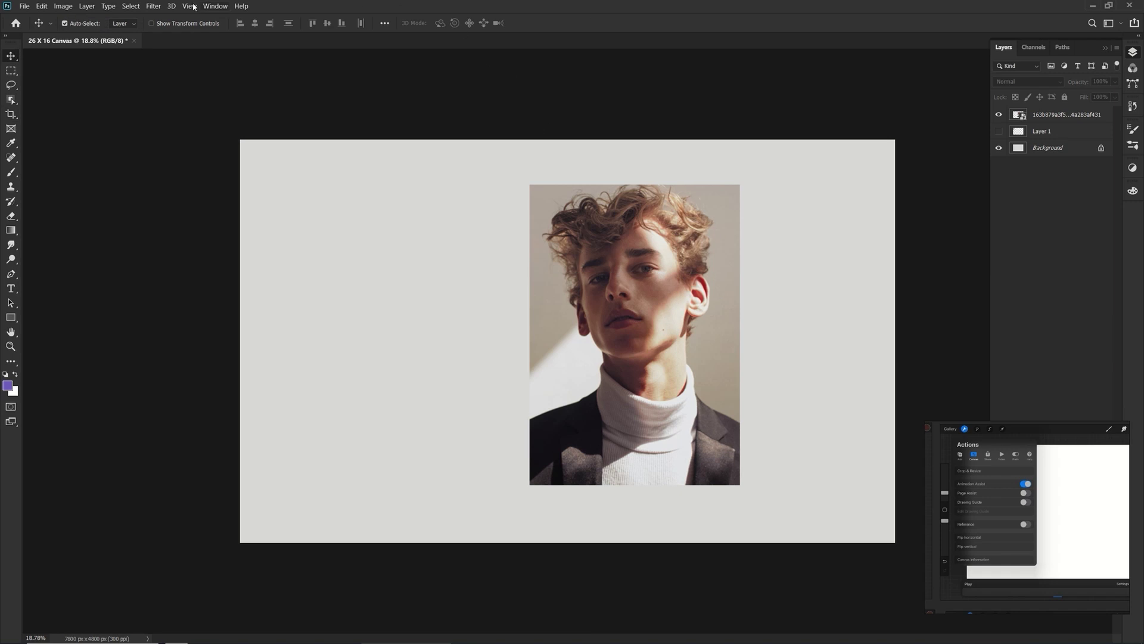
{"action": "left_click", "coordinate": [208, 6]}
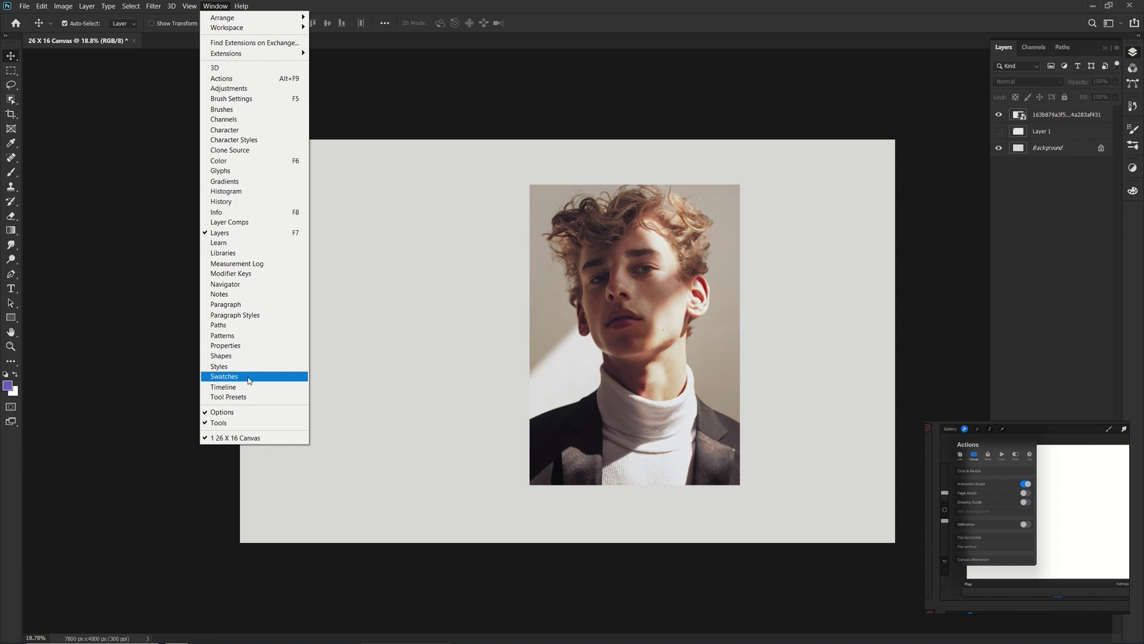
{"action": "left_click", "coordinate": [224, 389]}
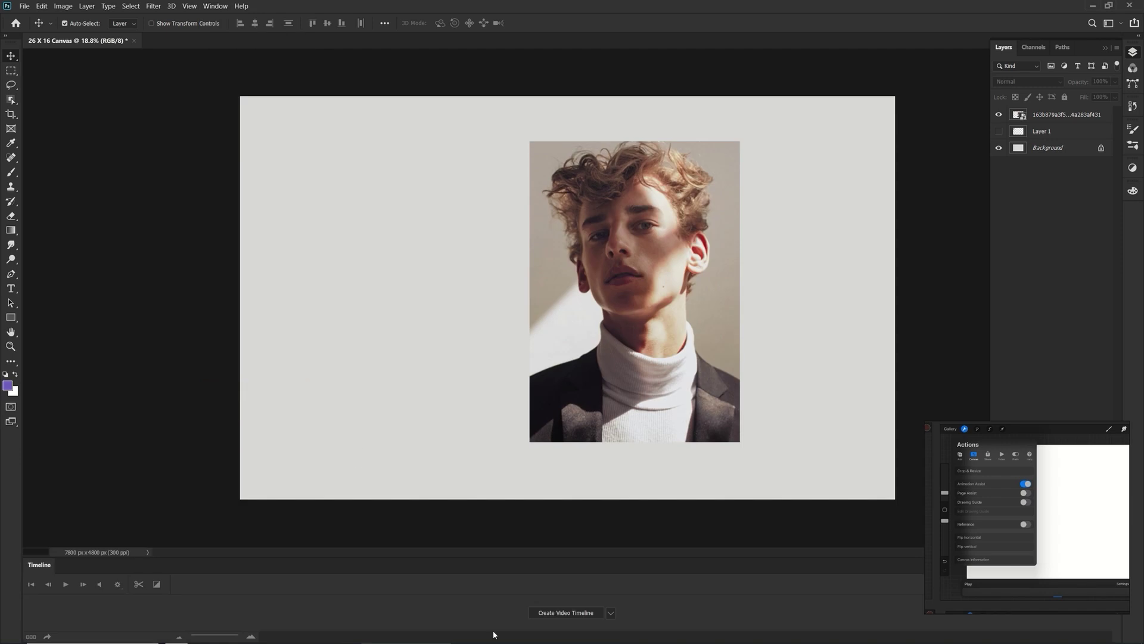
{"action": "left_click_drag", "start_coordinate": [555, 559], "coordinate": [553, 522]}
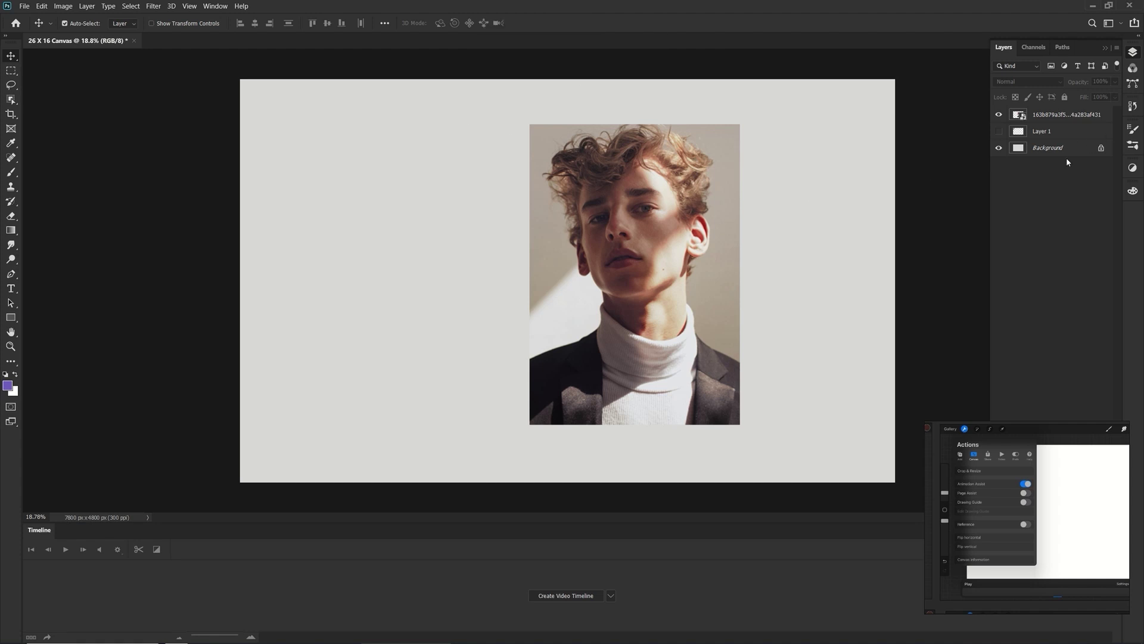
{"action": "left_click", "coordinate": [1000, 116]}
{"action": "left_click", "coordinate": [1000, 115]}
- Pull the Timeline panel out into a floating panel and close it
{"action": "left_click", "coordinate": [215, 7]}
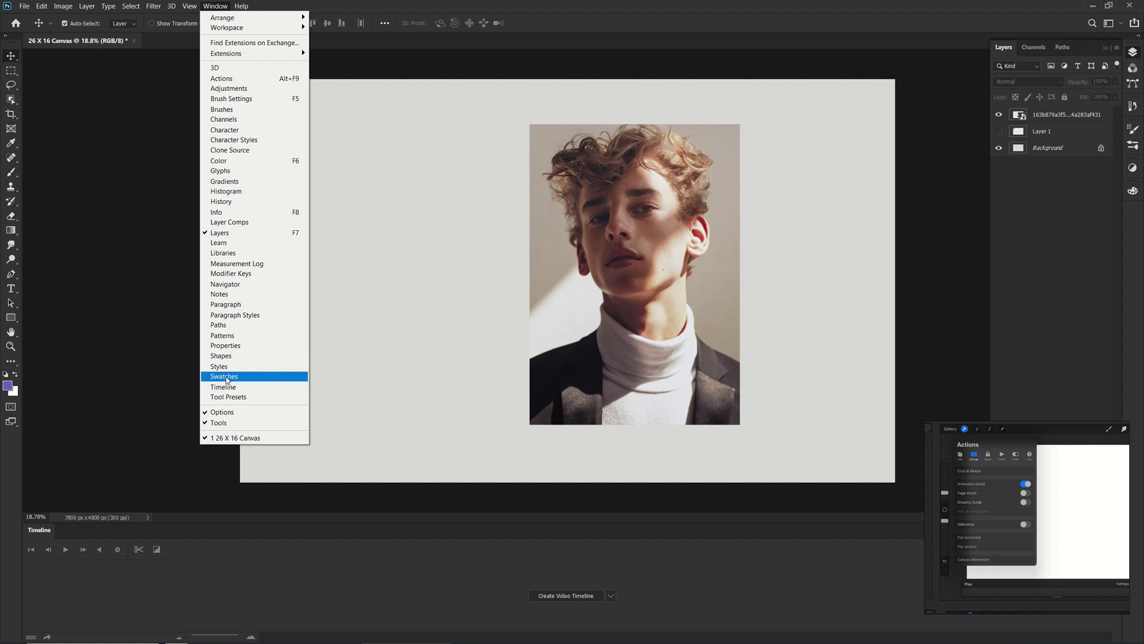
{"action": "left_click", "coordinate": [224, 386]}
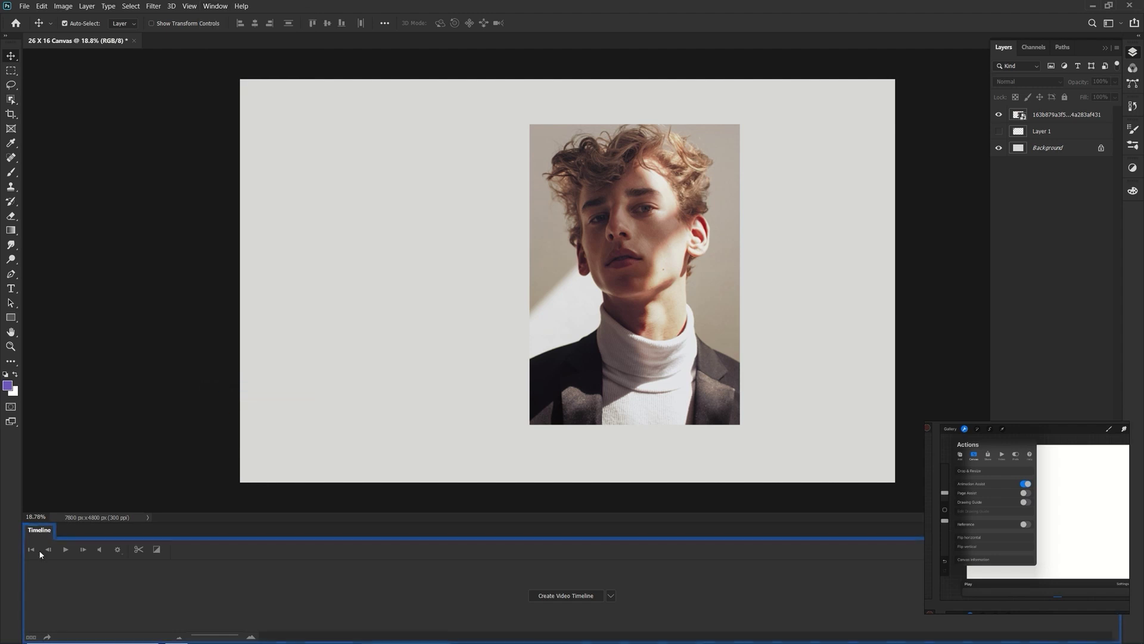
{"action": "left_click", "coordinate": [217, 7]}
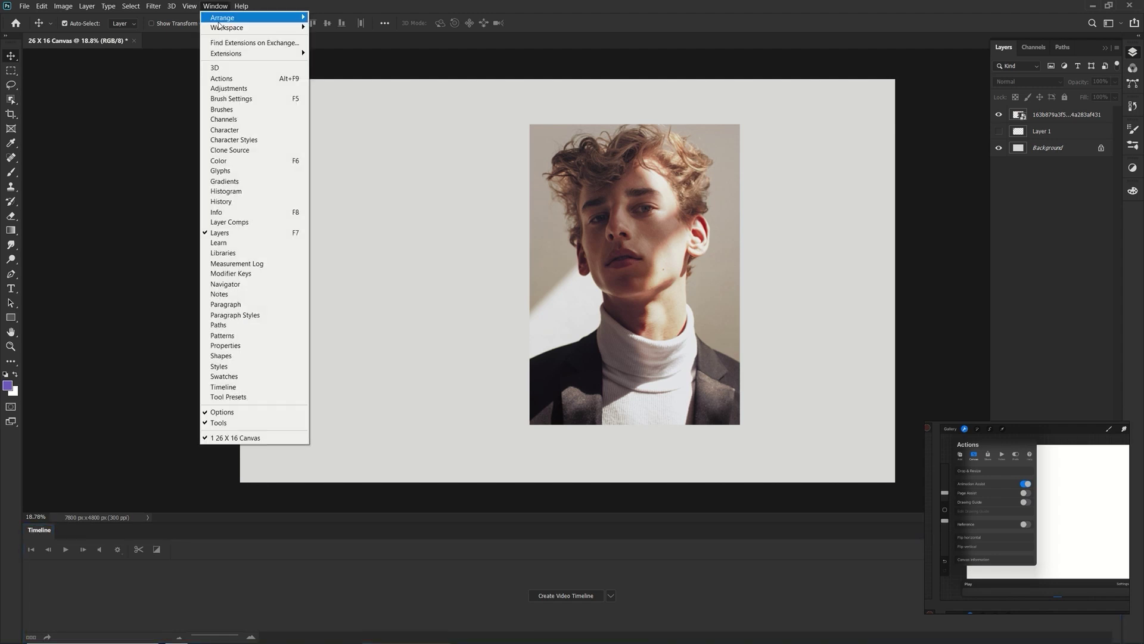
{"action": "left_click_drag", "start_coordinate": [39, 537], "coordinate": [92, 340]}
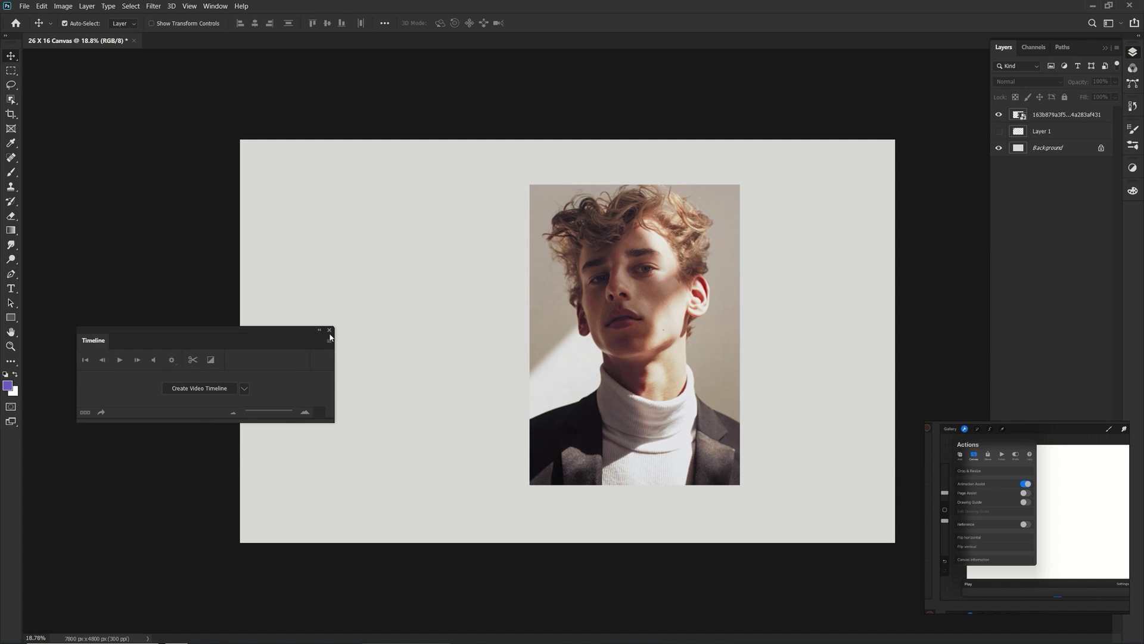
{"action": "left_click", "coordinate": [329, 329]}
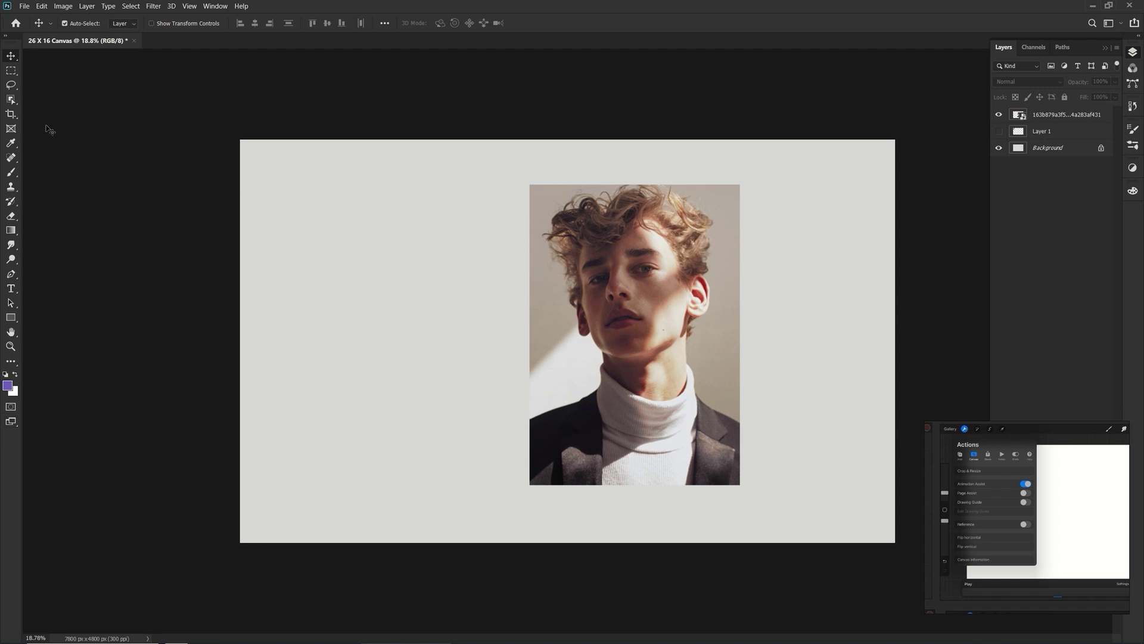
- With the Artboard Tool, draw a 7867 x 4800 px Artboard 1, then add Artboards 2 and 3 to its right
{"action": "right_click", "coordinate": [13, 62]}
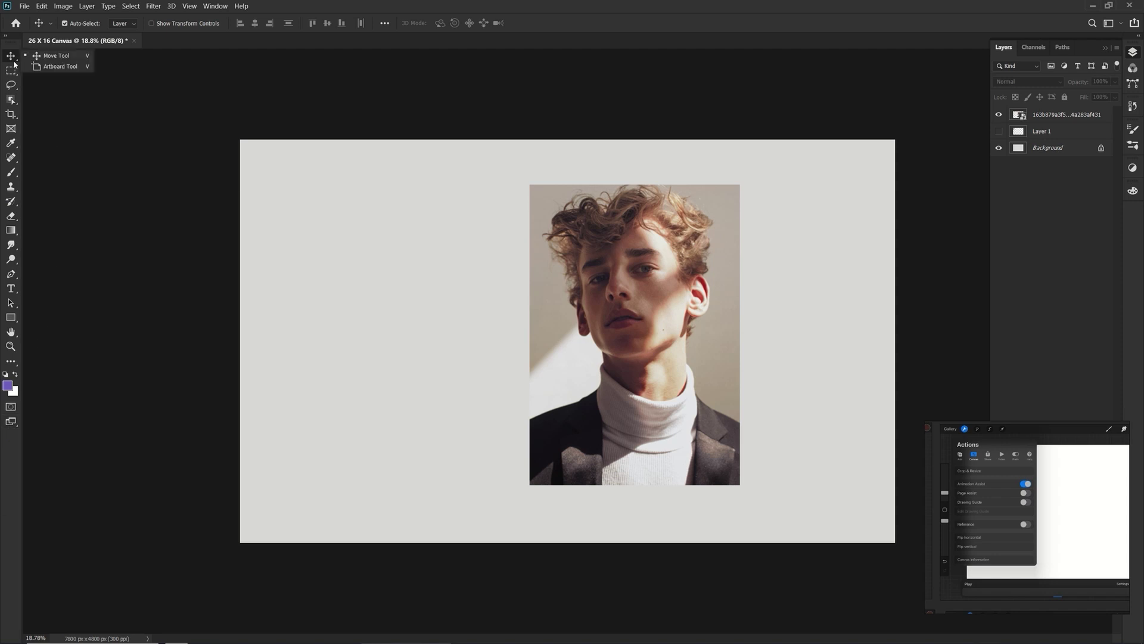
{"action": "left_click", "coordinate": [51, 66]}
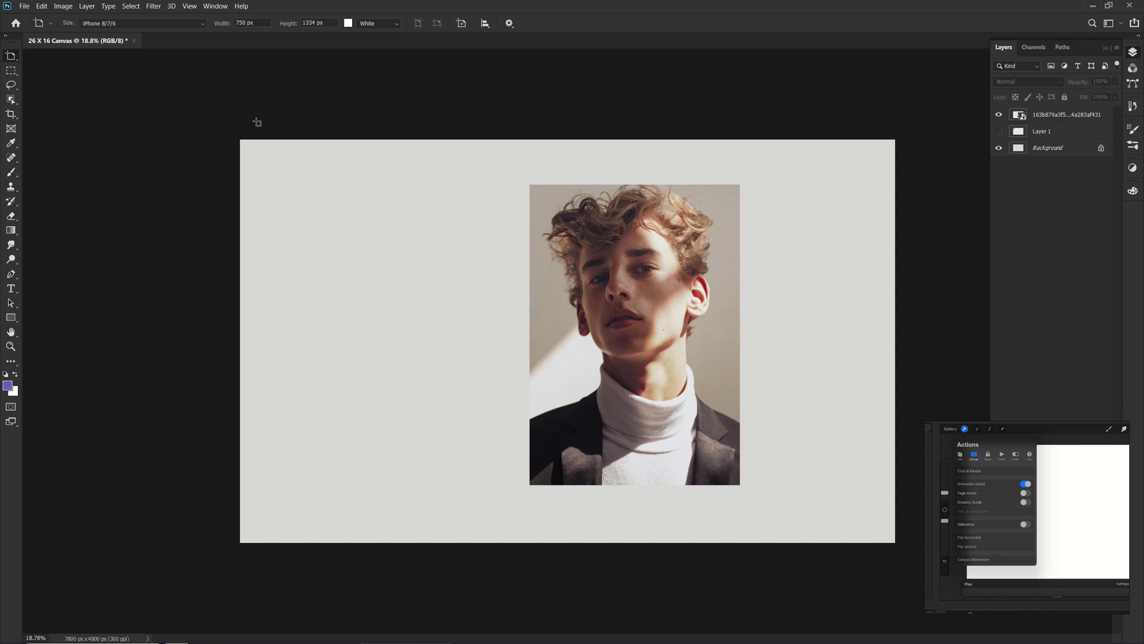
{"action": "scroll", "coordinate": [661, 211], "scroll_direction": "down", "scroll_amount": 3}
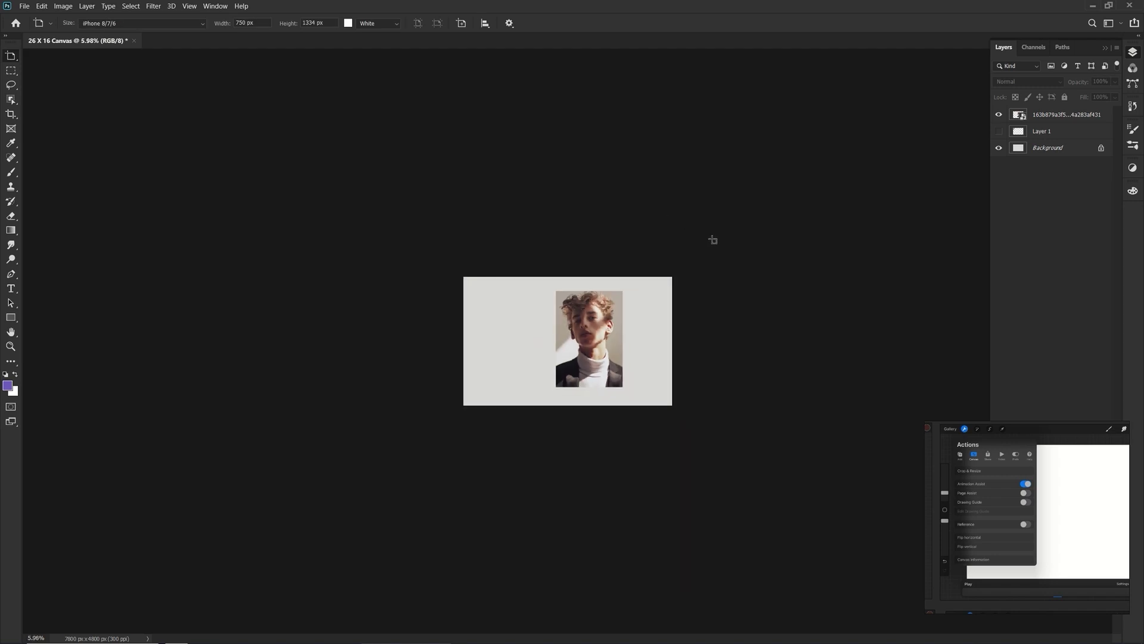
{"action": "left_click_drag", "start_coordinate": [683, 277], "coordinate": [893, 405]}
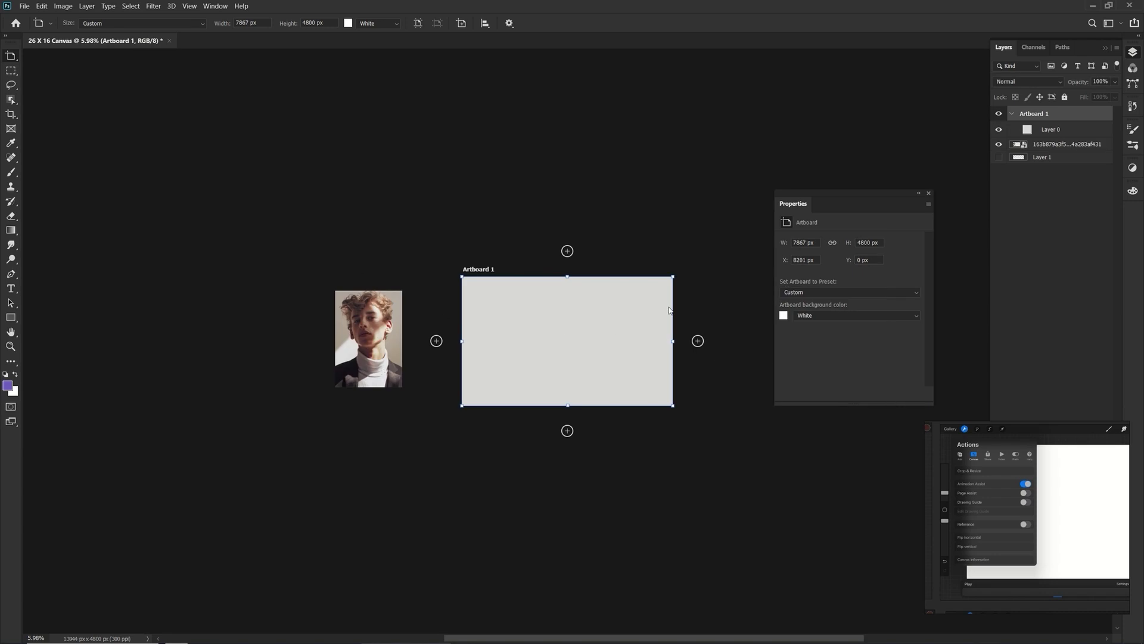
{"action": "left_click", "coordinate": [698, 341]}
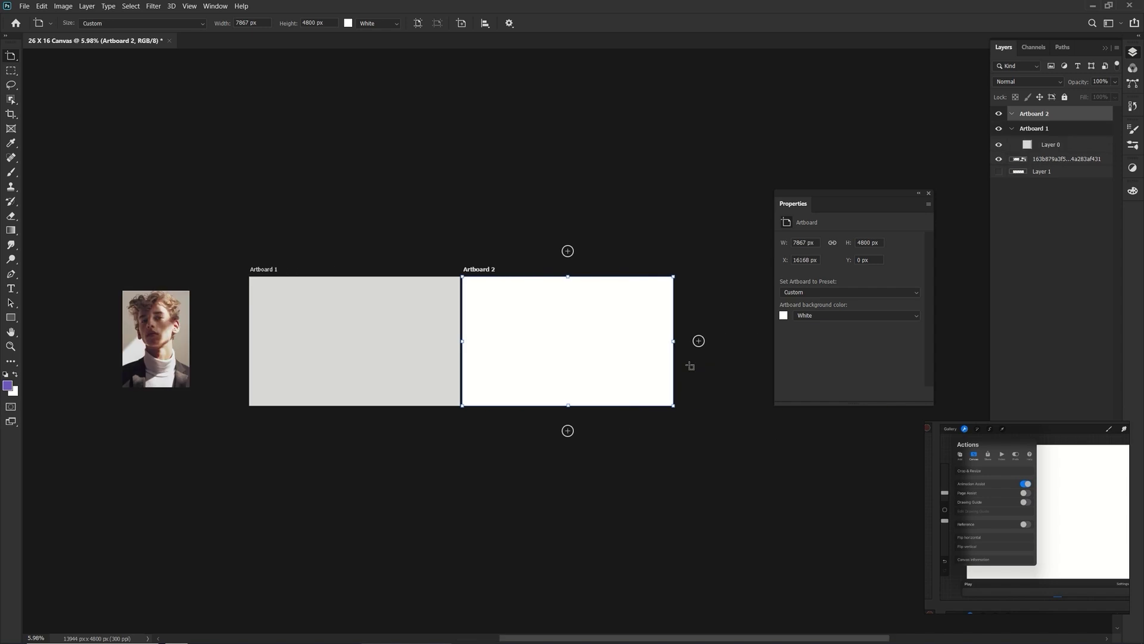
{"action": "left_click", "coordinate": [699, 340]}
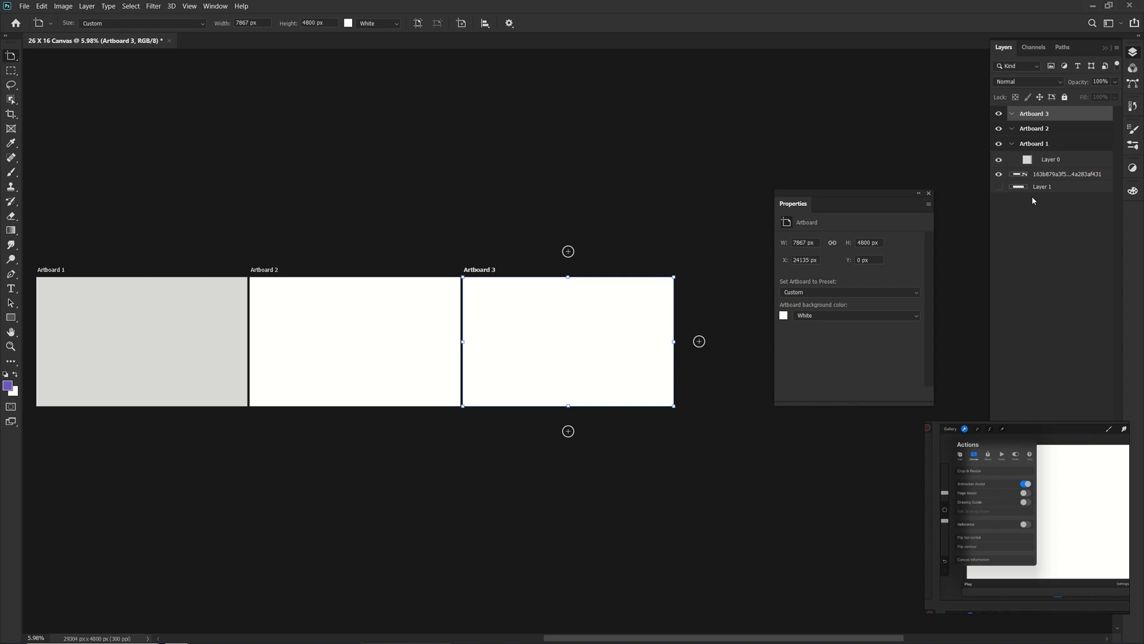
- Make Layer 1 in Artboard 1 visible, select it, and return to the Move tool
{"action": "left_click", "coordinate": [1012, 143]}
{"action": "left_click", "coordinate": [1026, 144]}
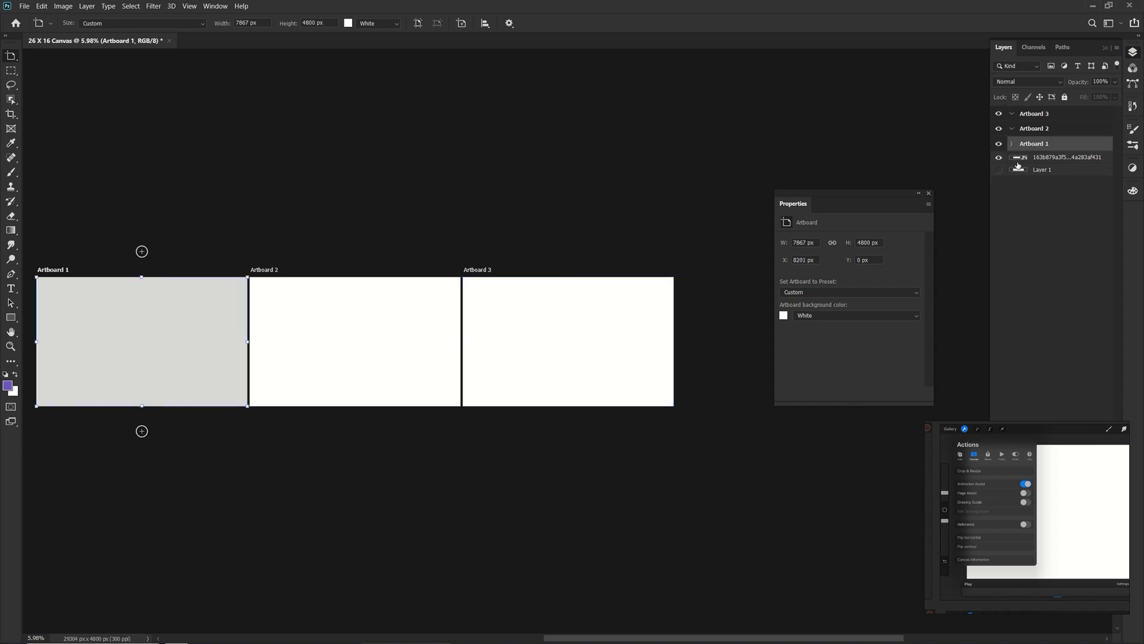
{"action": "left_click", "coordinate": [1042, 169]}
{"action": "left_click", "coordinate": [999, 170]}
{"action": "key", "text": "v"}
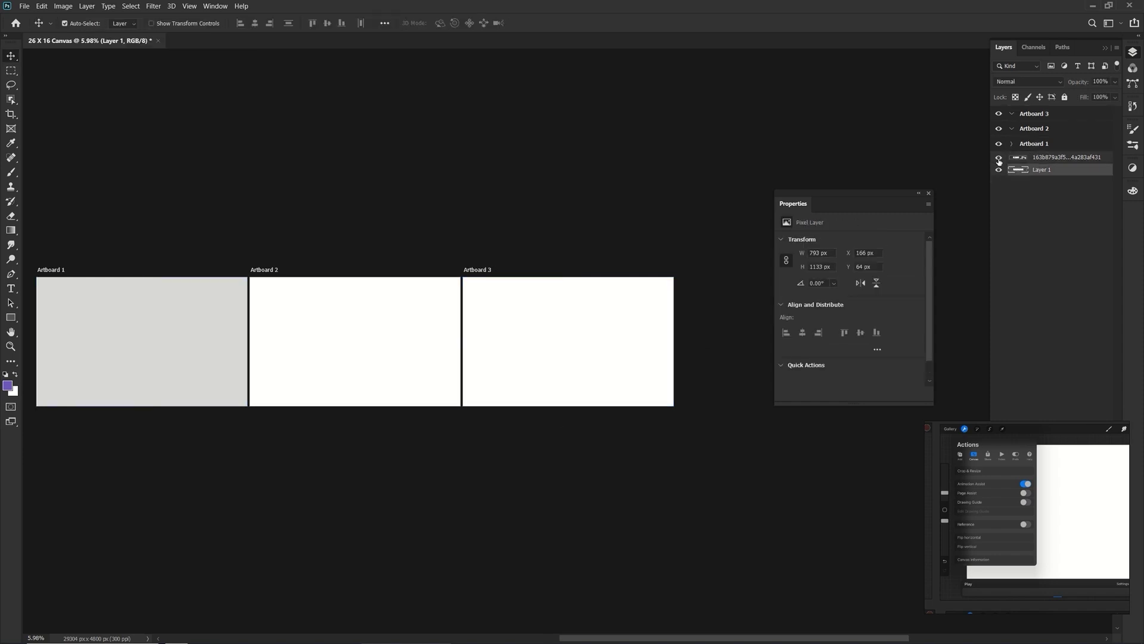
{"action": "scroll", "coordinate": [257, 288], "scroll_direction": "down", "scroll_amount": 5}
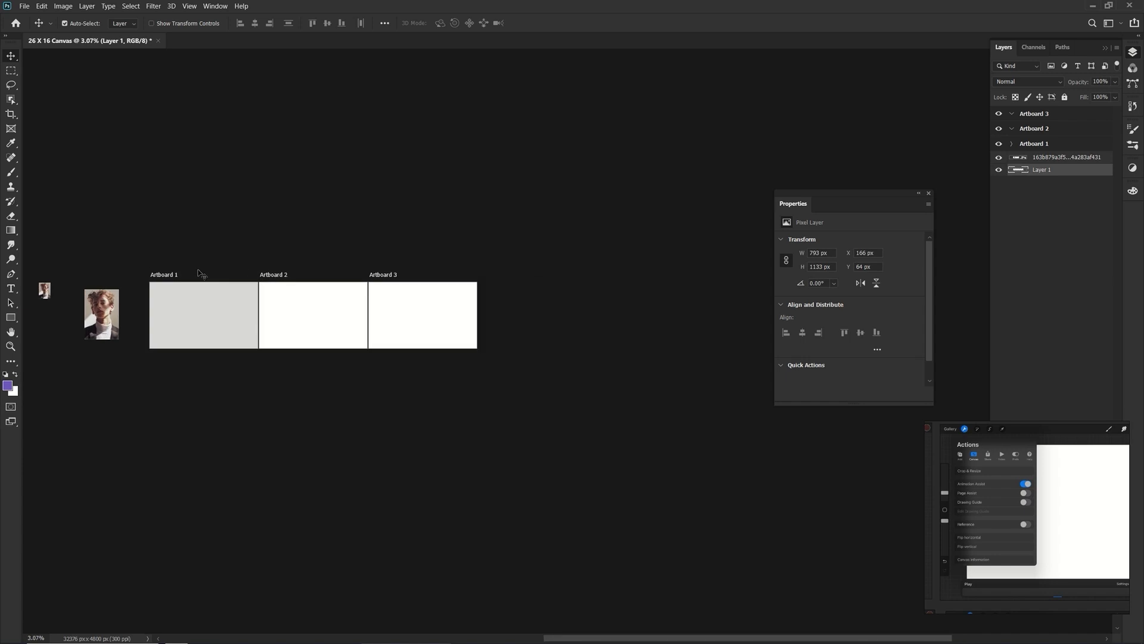
{"action": "left_click", "coordinate": [1040, 147]}
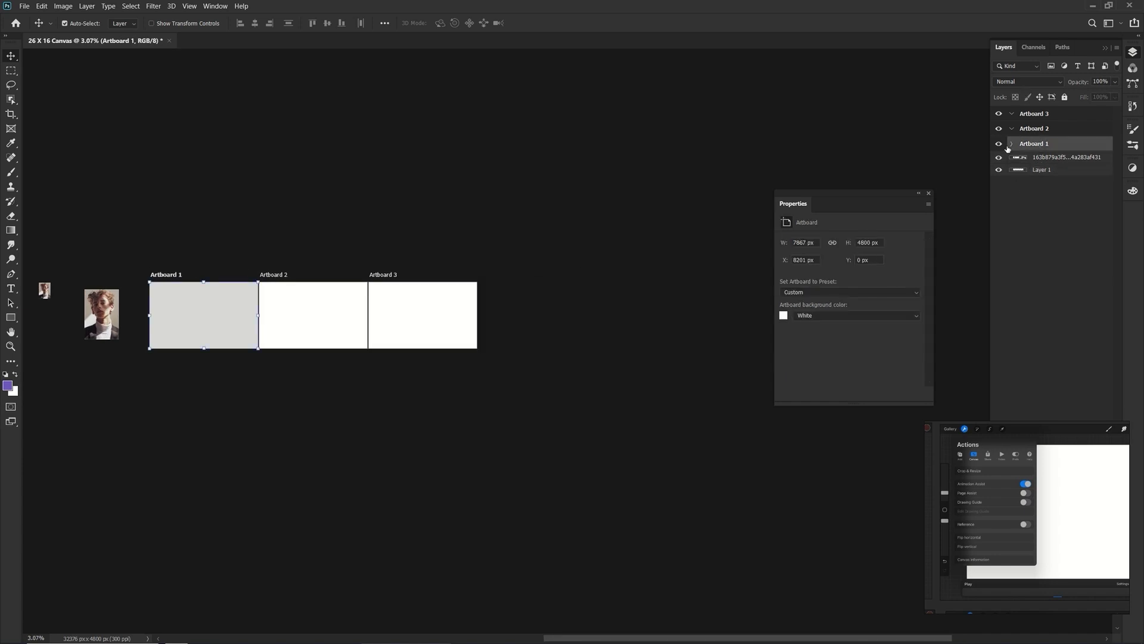
{"action": "left_click", "coordinate": [1012, 145]}
- Select Artboard 2, expand it, and add an empty Layer 2 inside it
{"action": "left_click", "coordinate": [1017, 116]}
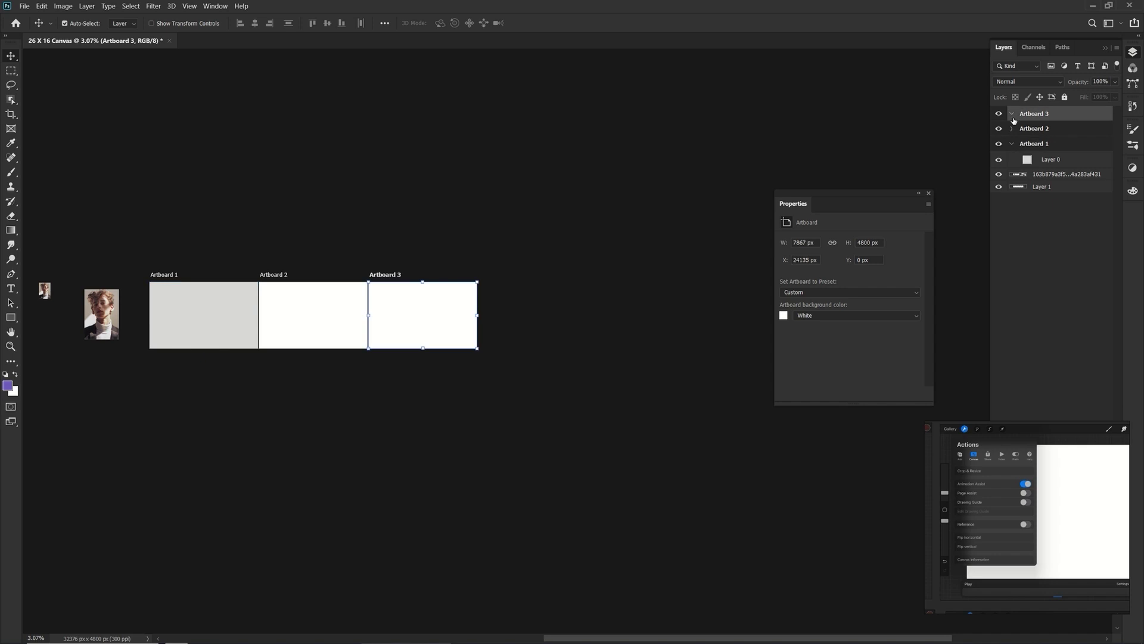
{"action": "left_click", "coordinate": [1020, 145]}
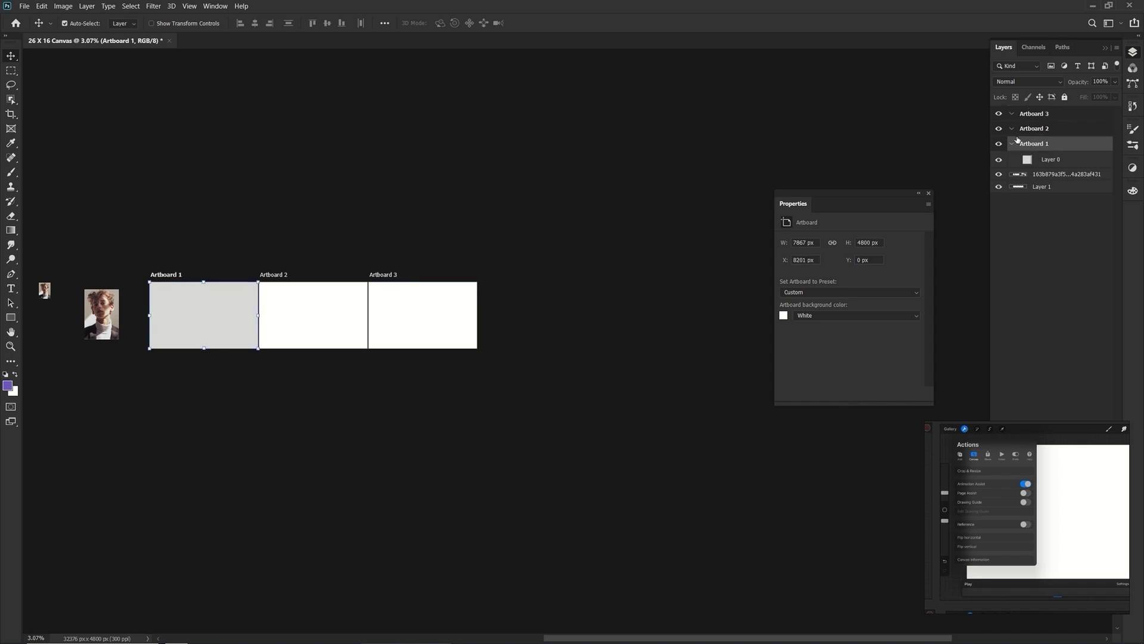
{"action": "left_click", "coordinate": [1031, 130]}
{"action": "left_click", "coordinate": [1023, 146]}
{"action": "left_click", "coordinate": [1012, 144]}
{"action": "left_click", "coordinate": [1031, 131]}
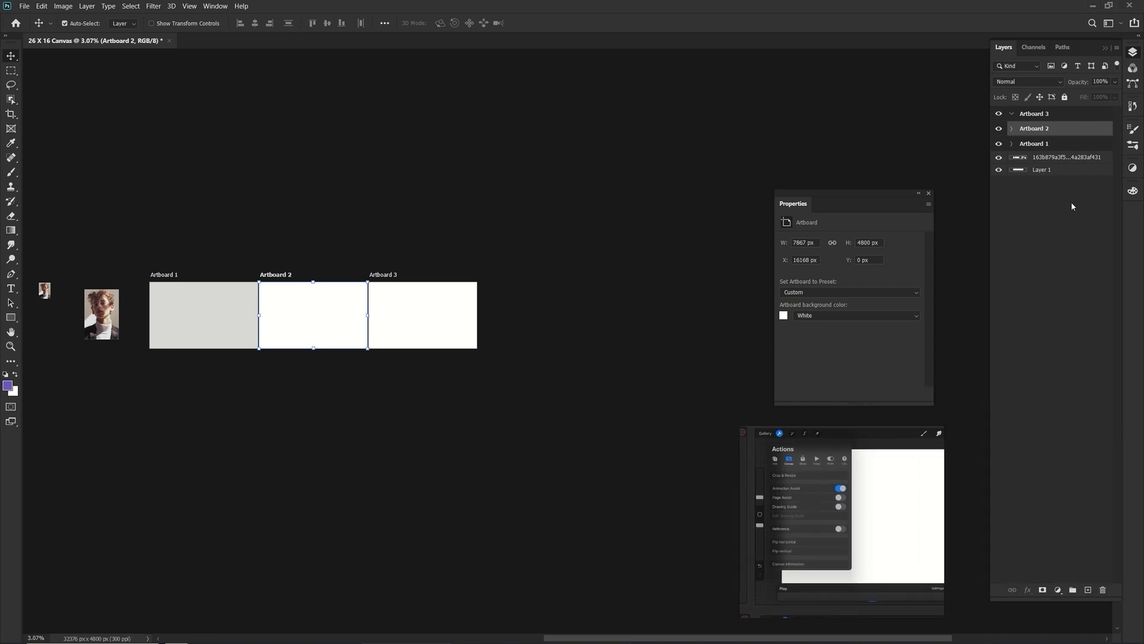
{"action": "left_click", "coordinate": [1012, 128]}
{"action": "left_click", "coordinate": [1088, 589]}
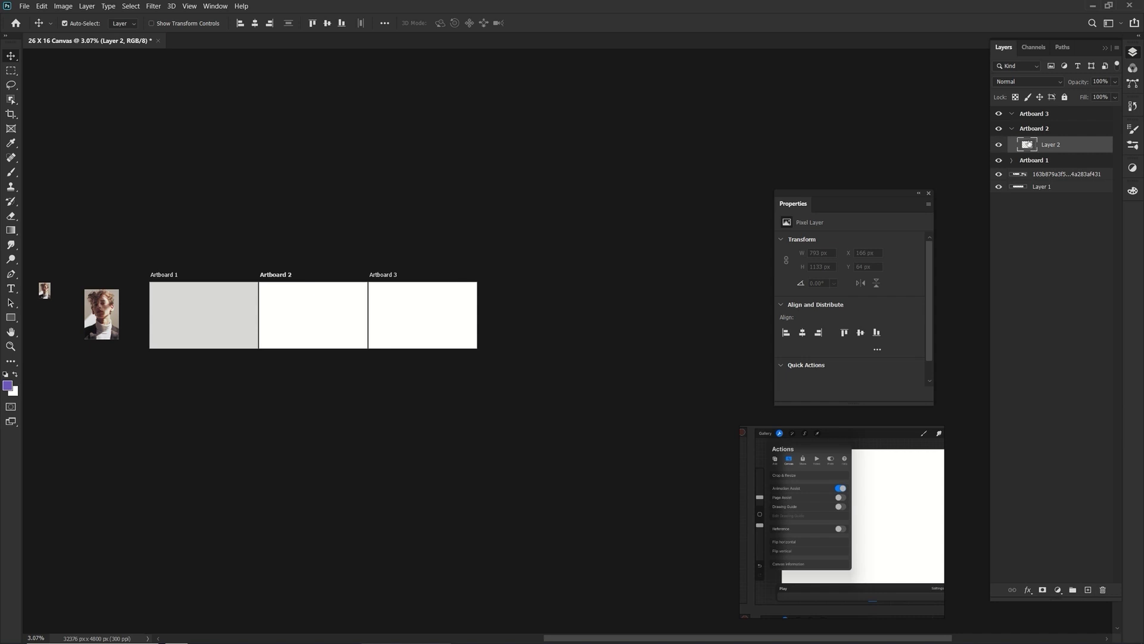
- Add an empty Layer 3 inside Artboard 3 and close the artboard Properties panel
{"action": "left_click", "coordinate": [1034, 116]}
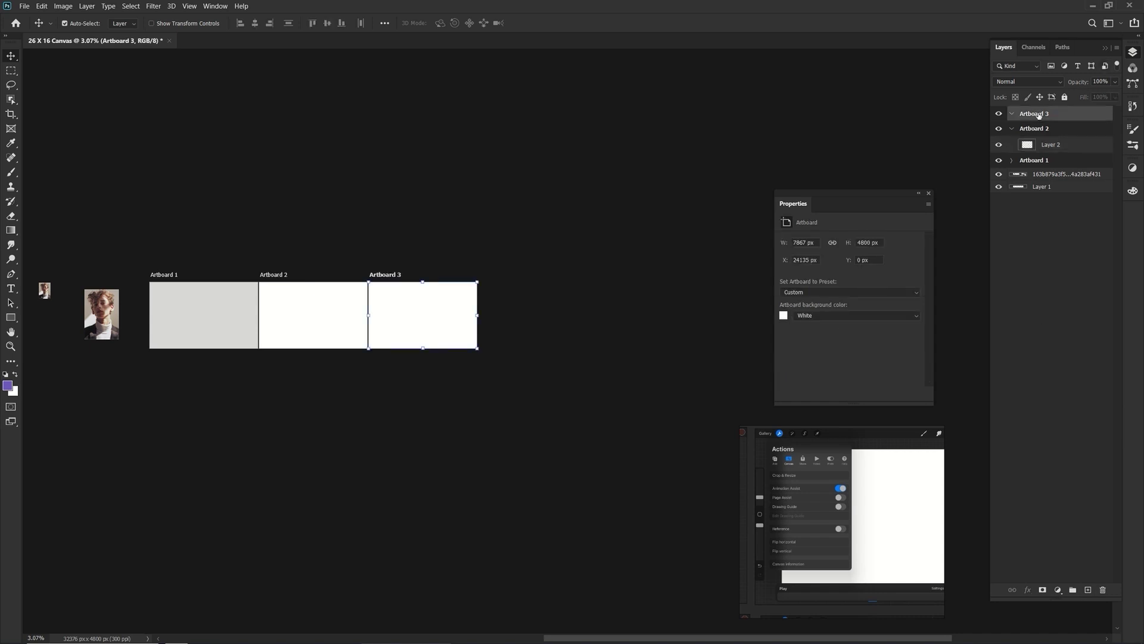
{"action": "left_click", "coordinate": [1088, 589]}
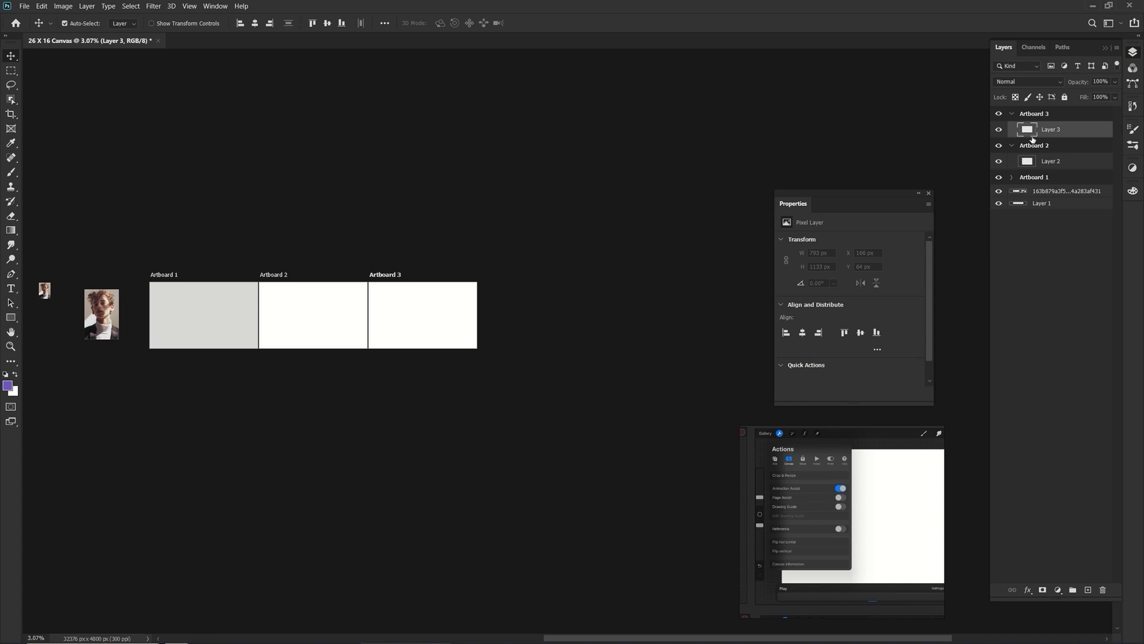
{"action": "left_click", "coordinate": [929, 193]}
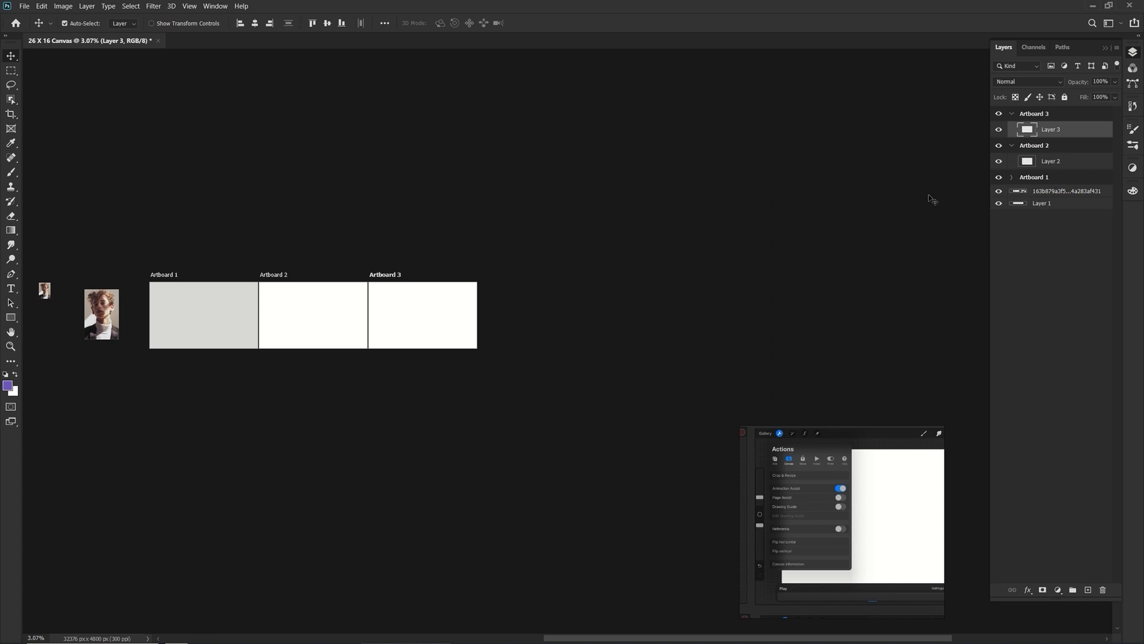
- Revert to the second Move history state before the artboards, zoom in, and bring back the Layers panel
{"action": "left_click", "coordinate": [1131, 104]}
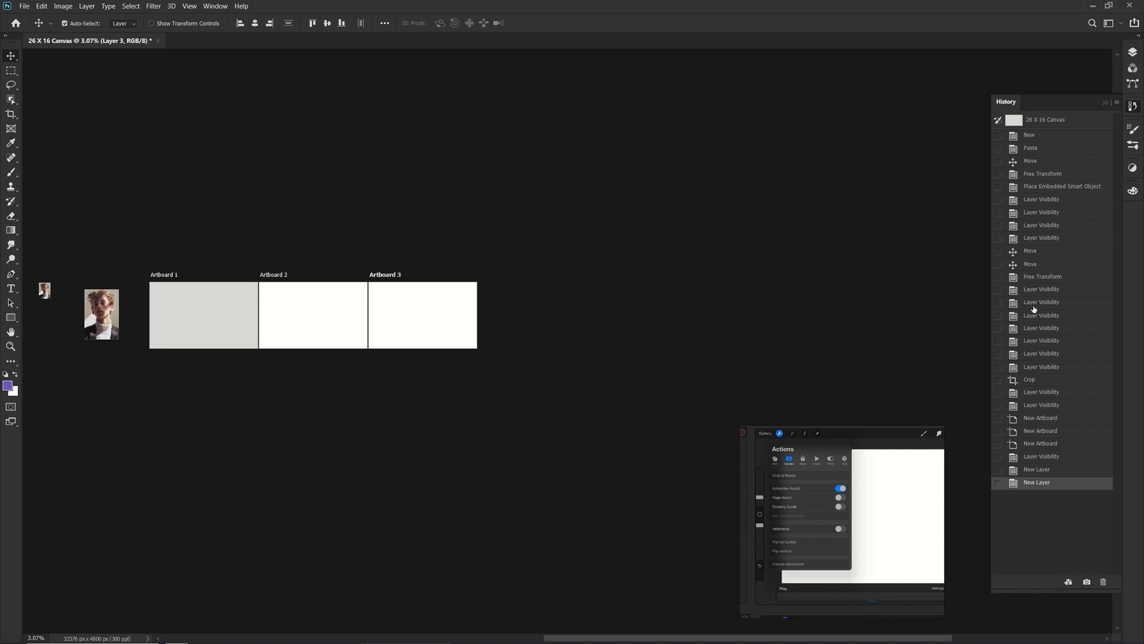
{"action": "left_click", "coordinate": [1029, 266]}
{"action": "key", "text": "ctrl+plus"}
{"action": "key", "text": "ctrl+plus"}
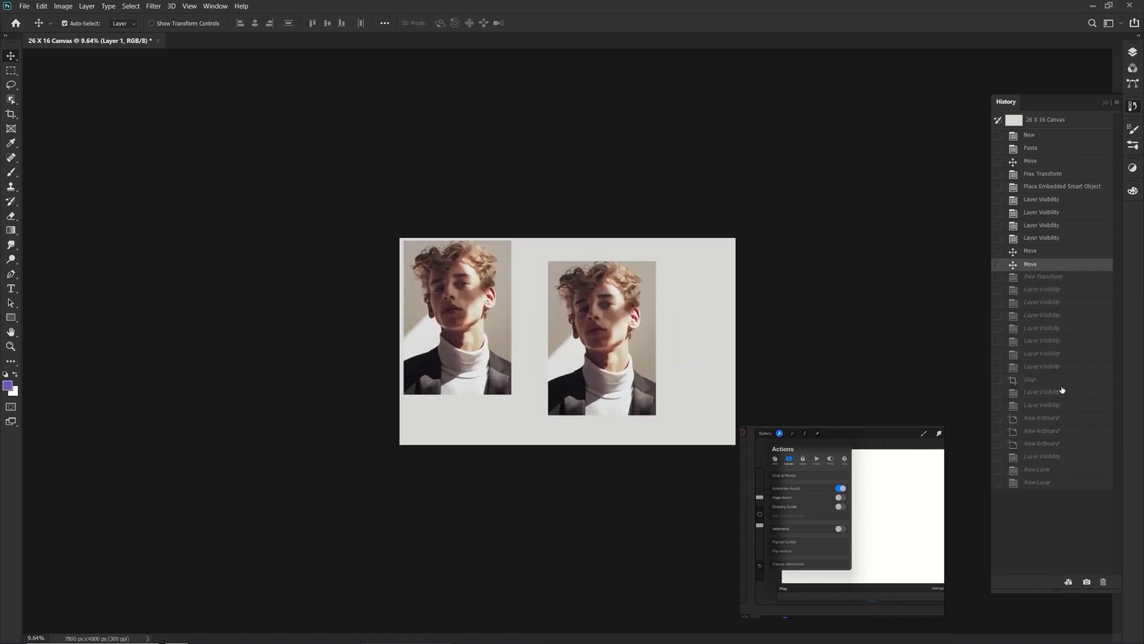
{"action": "left_click", "coordinate": [1132, 106]}
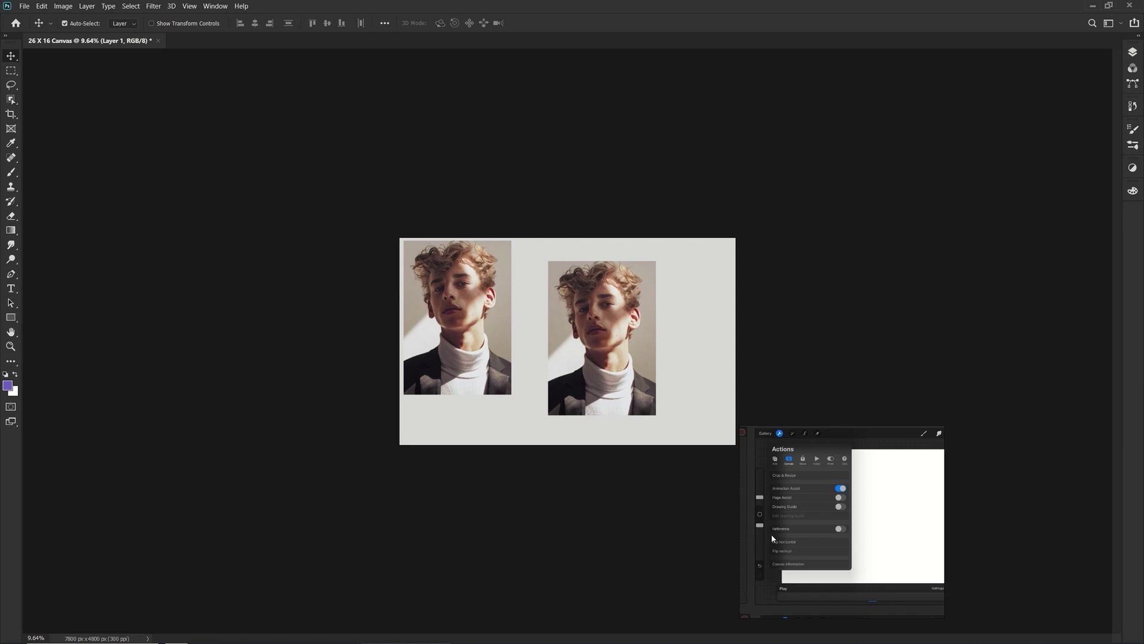
{"action": "left_click", "coordinate": [1133, 52]}
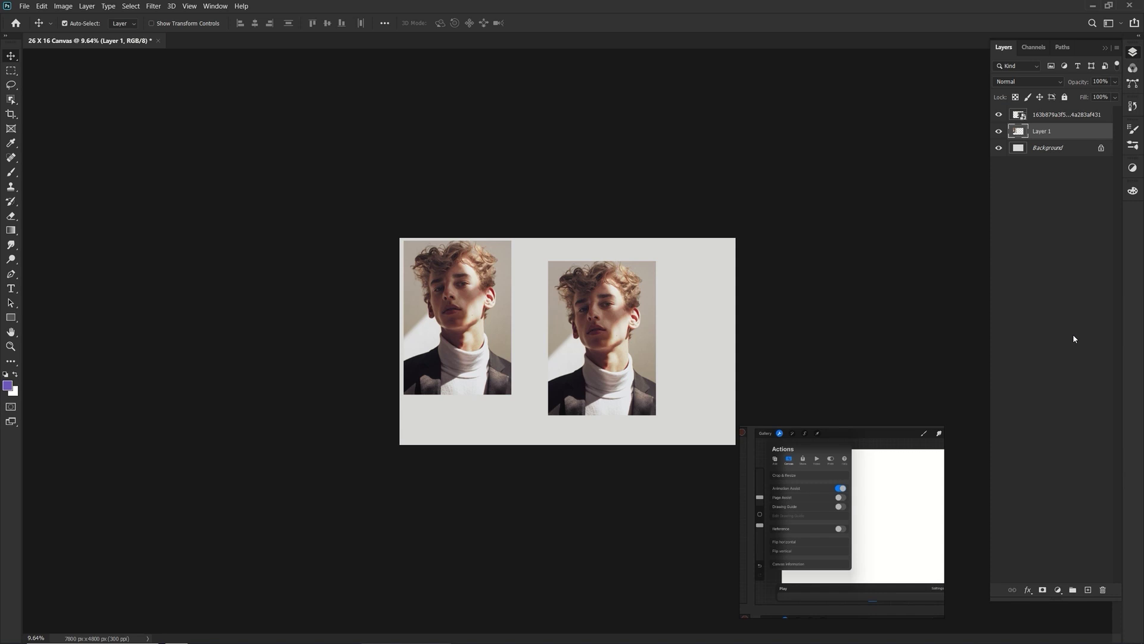